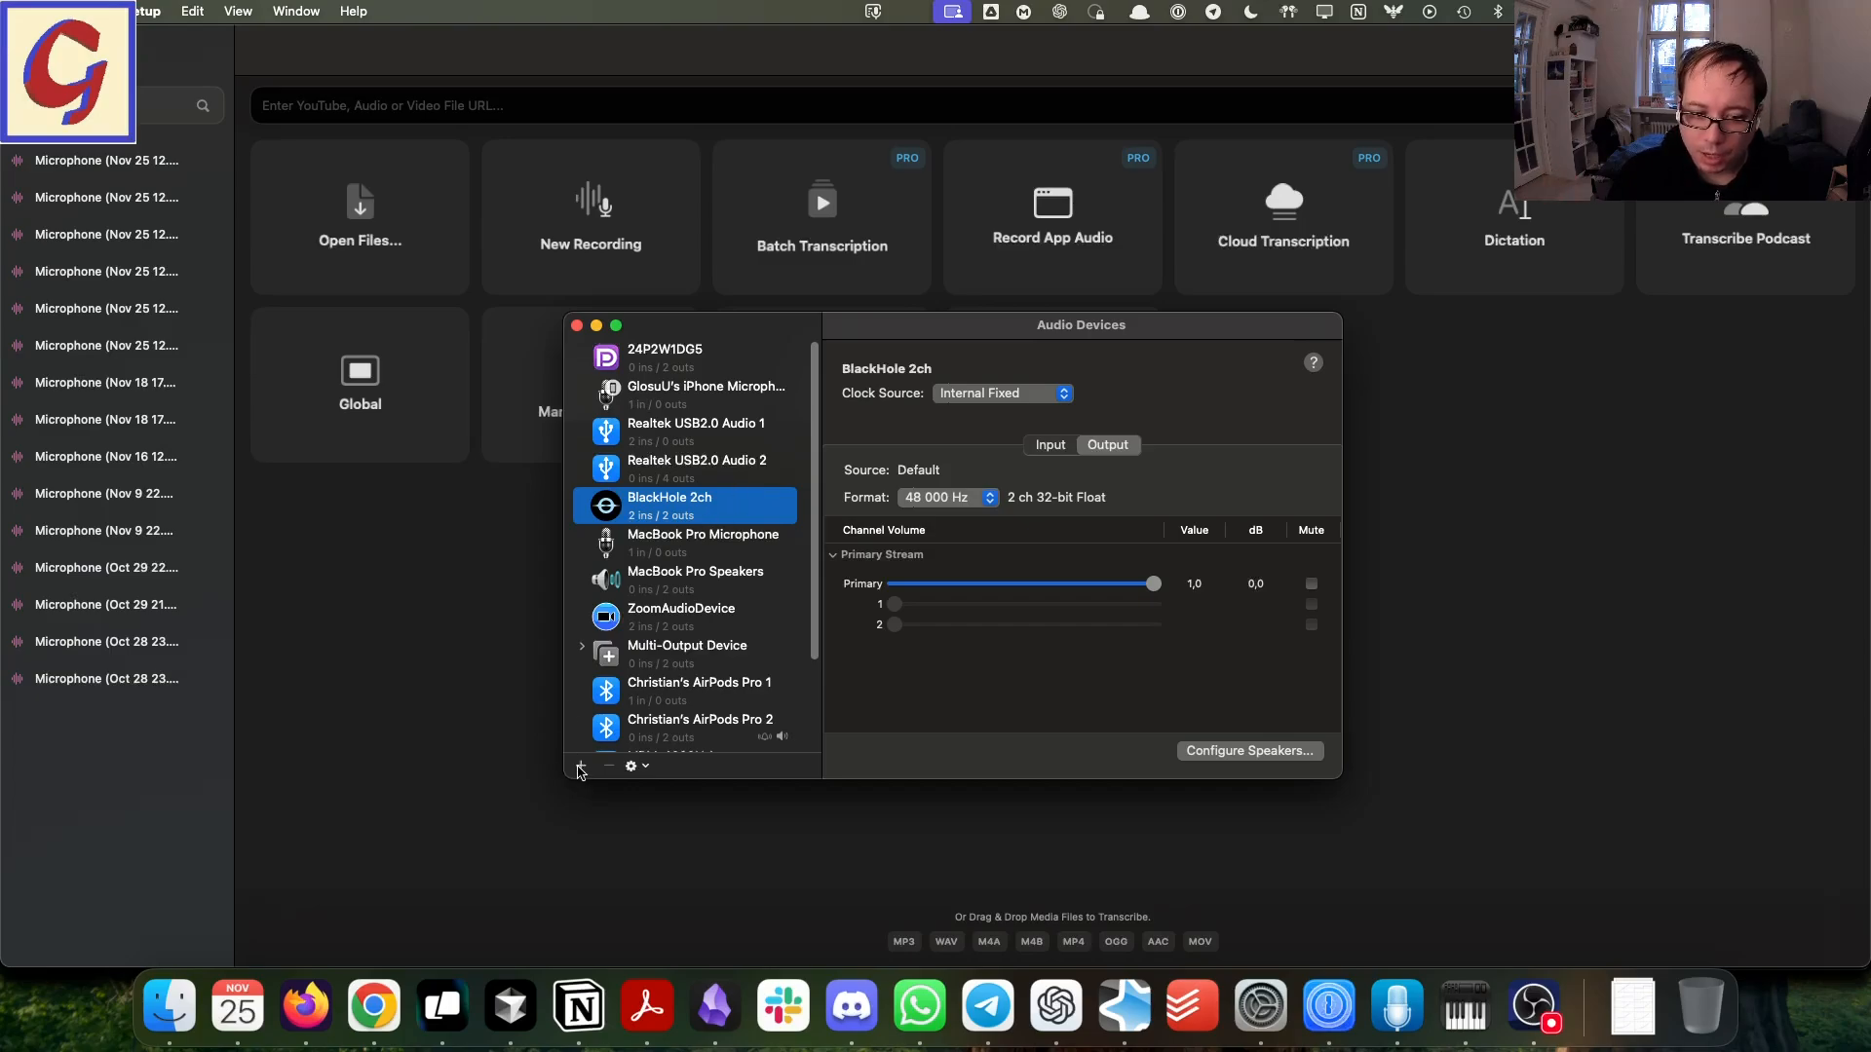
- Create a multi-output device that combines BlackHole 2ch with the AirPods Pro
click(582, 770)
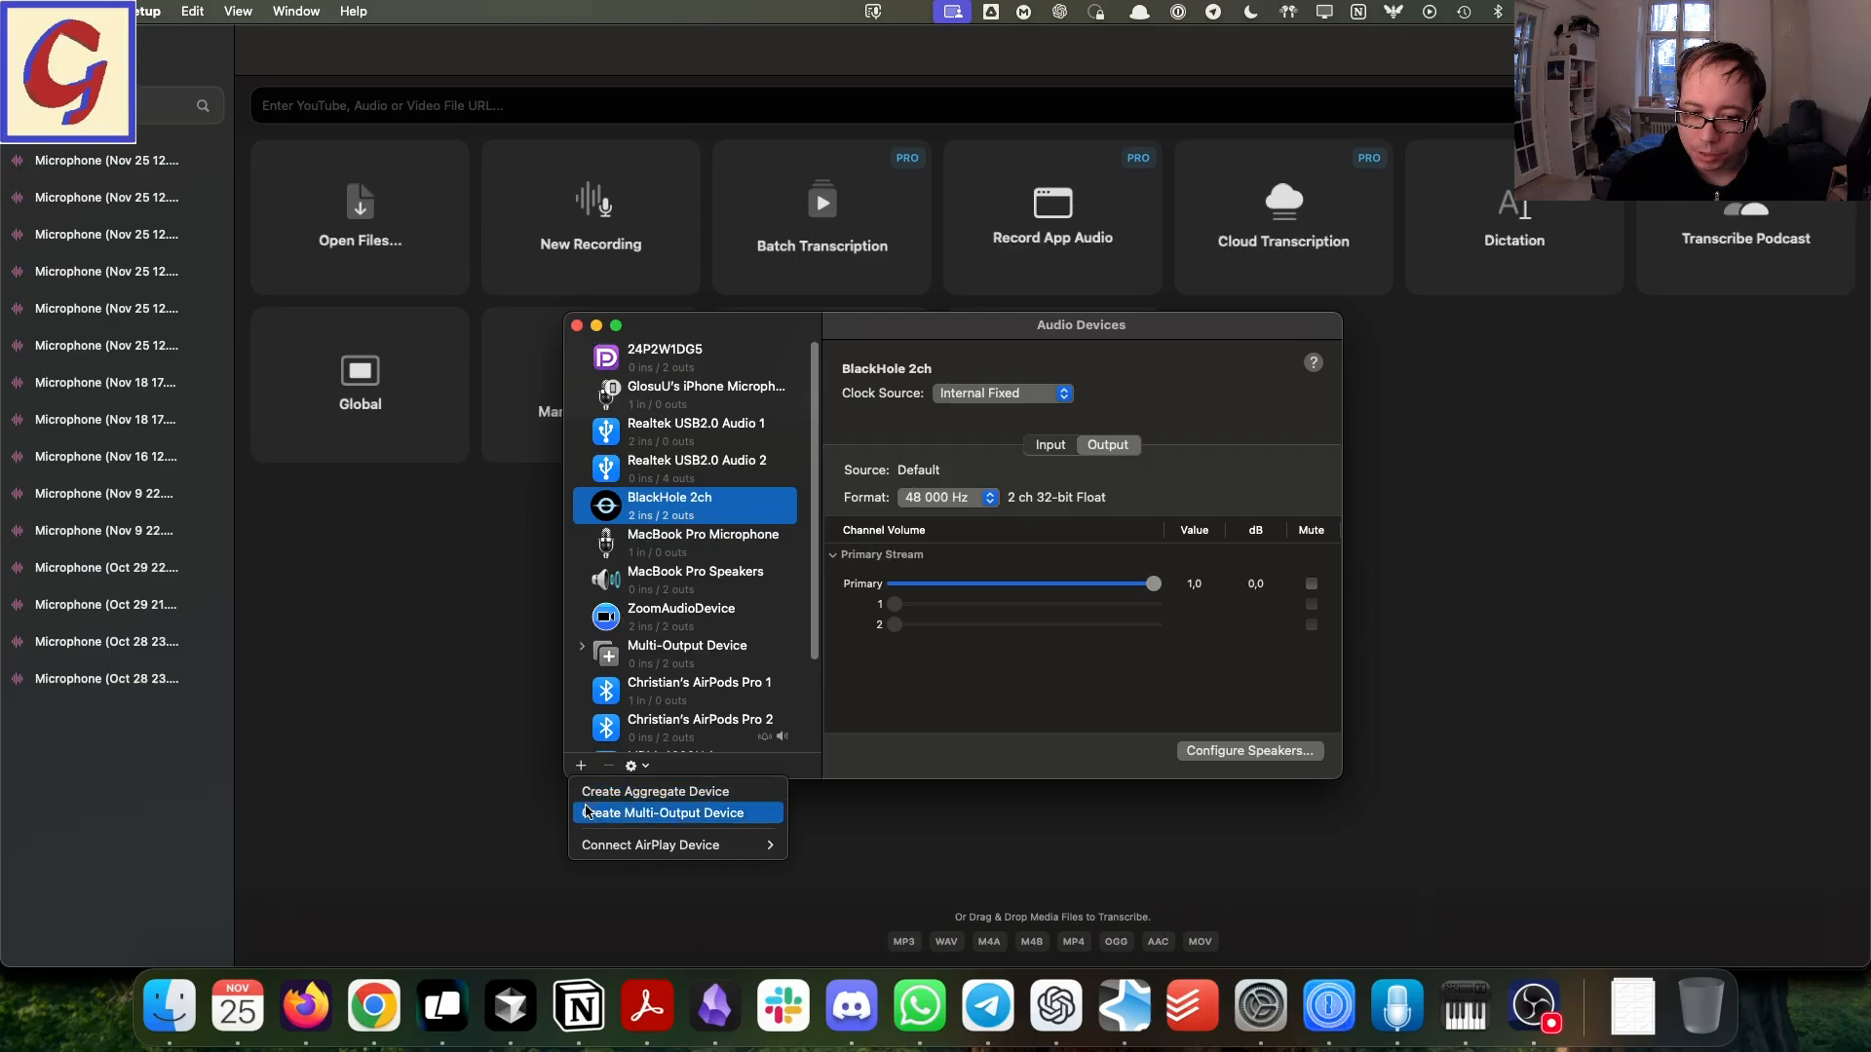
click(591, 813)
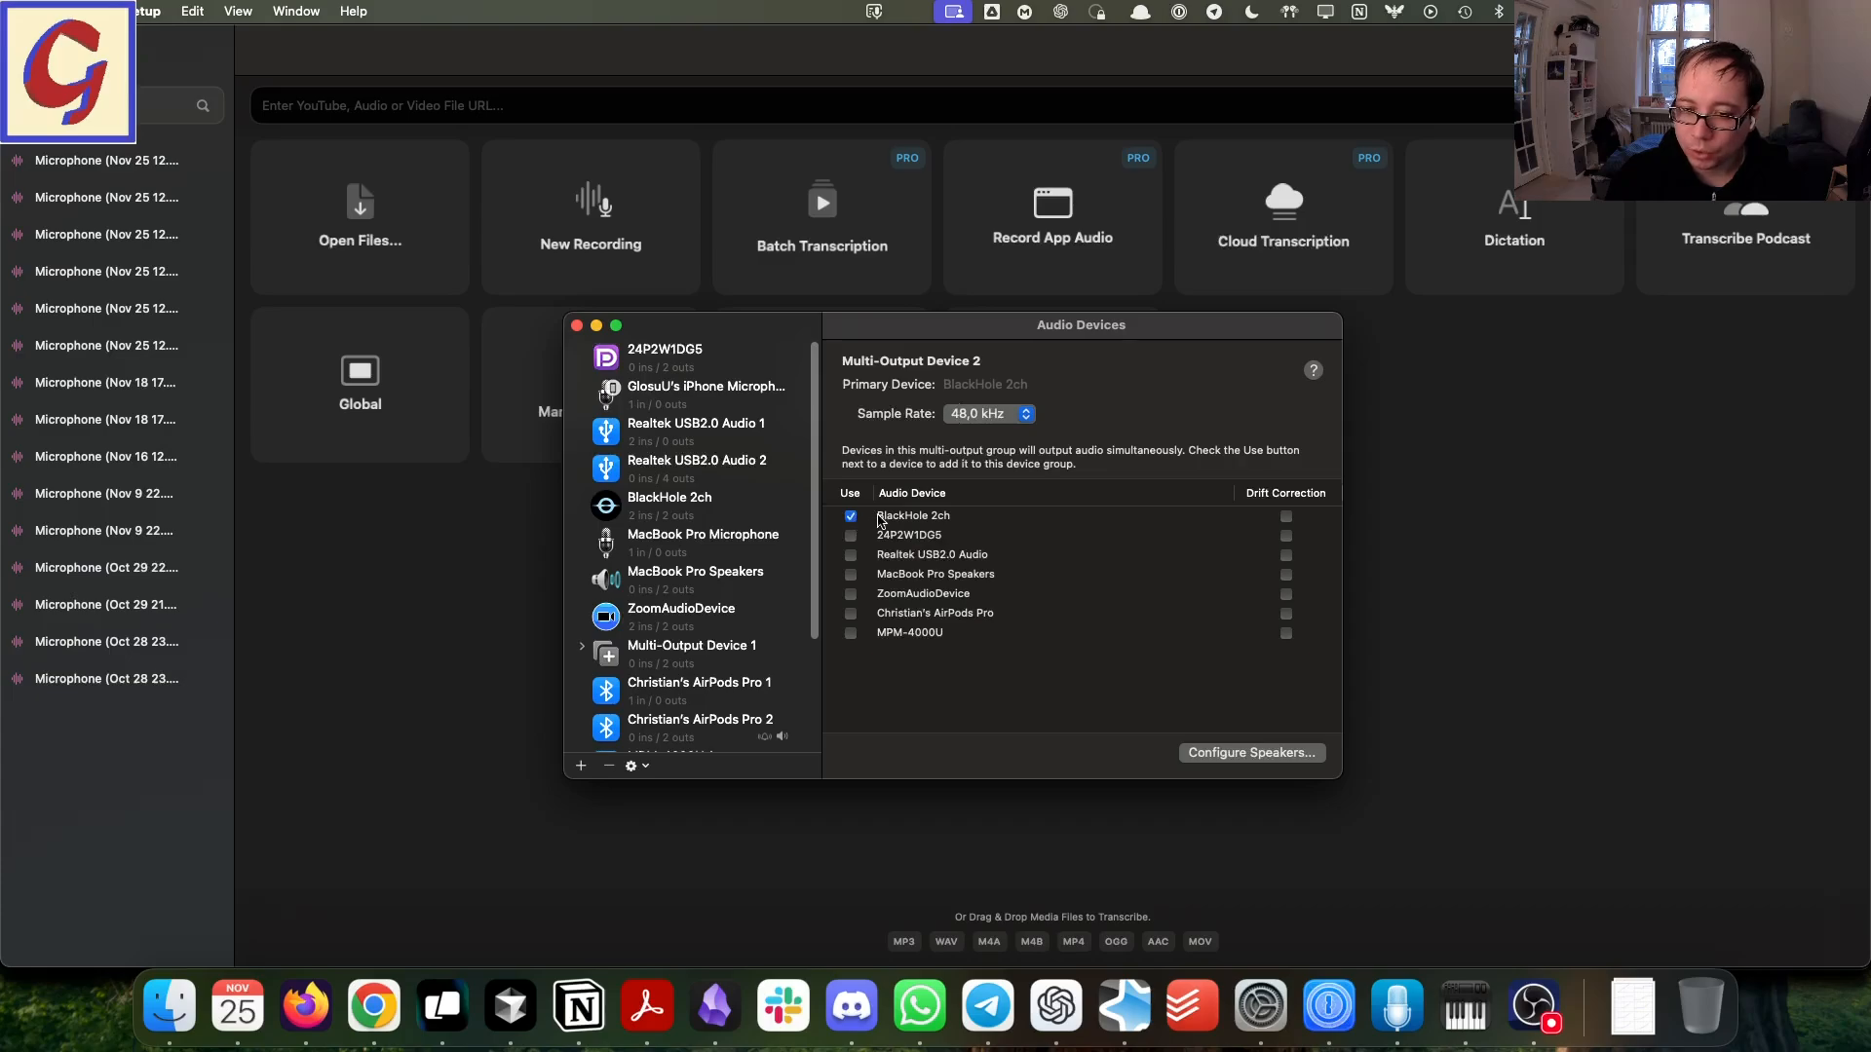
click(851, 613)
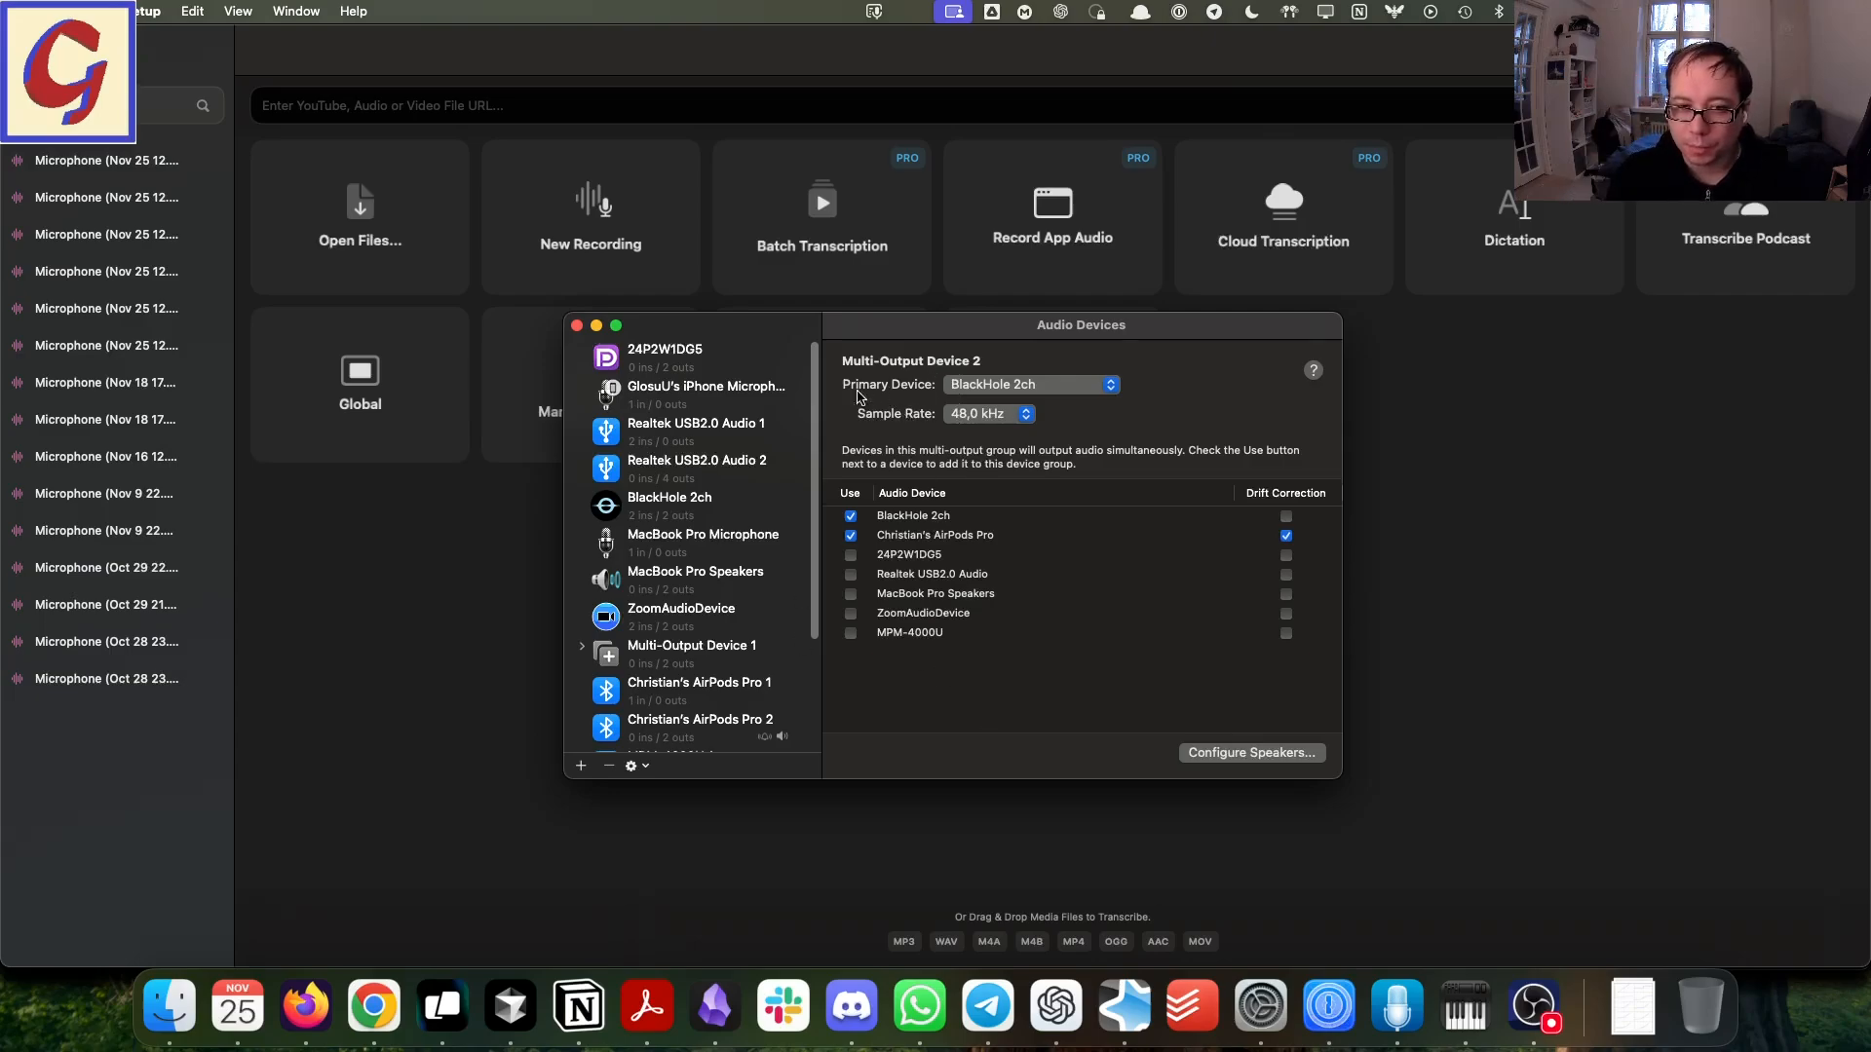
- Restart System Settings and set the sound output to the first Multi-Output Device in the list
right_click(1257, 998)
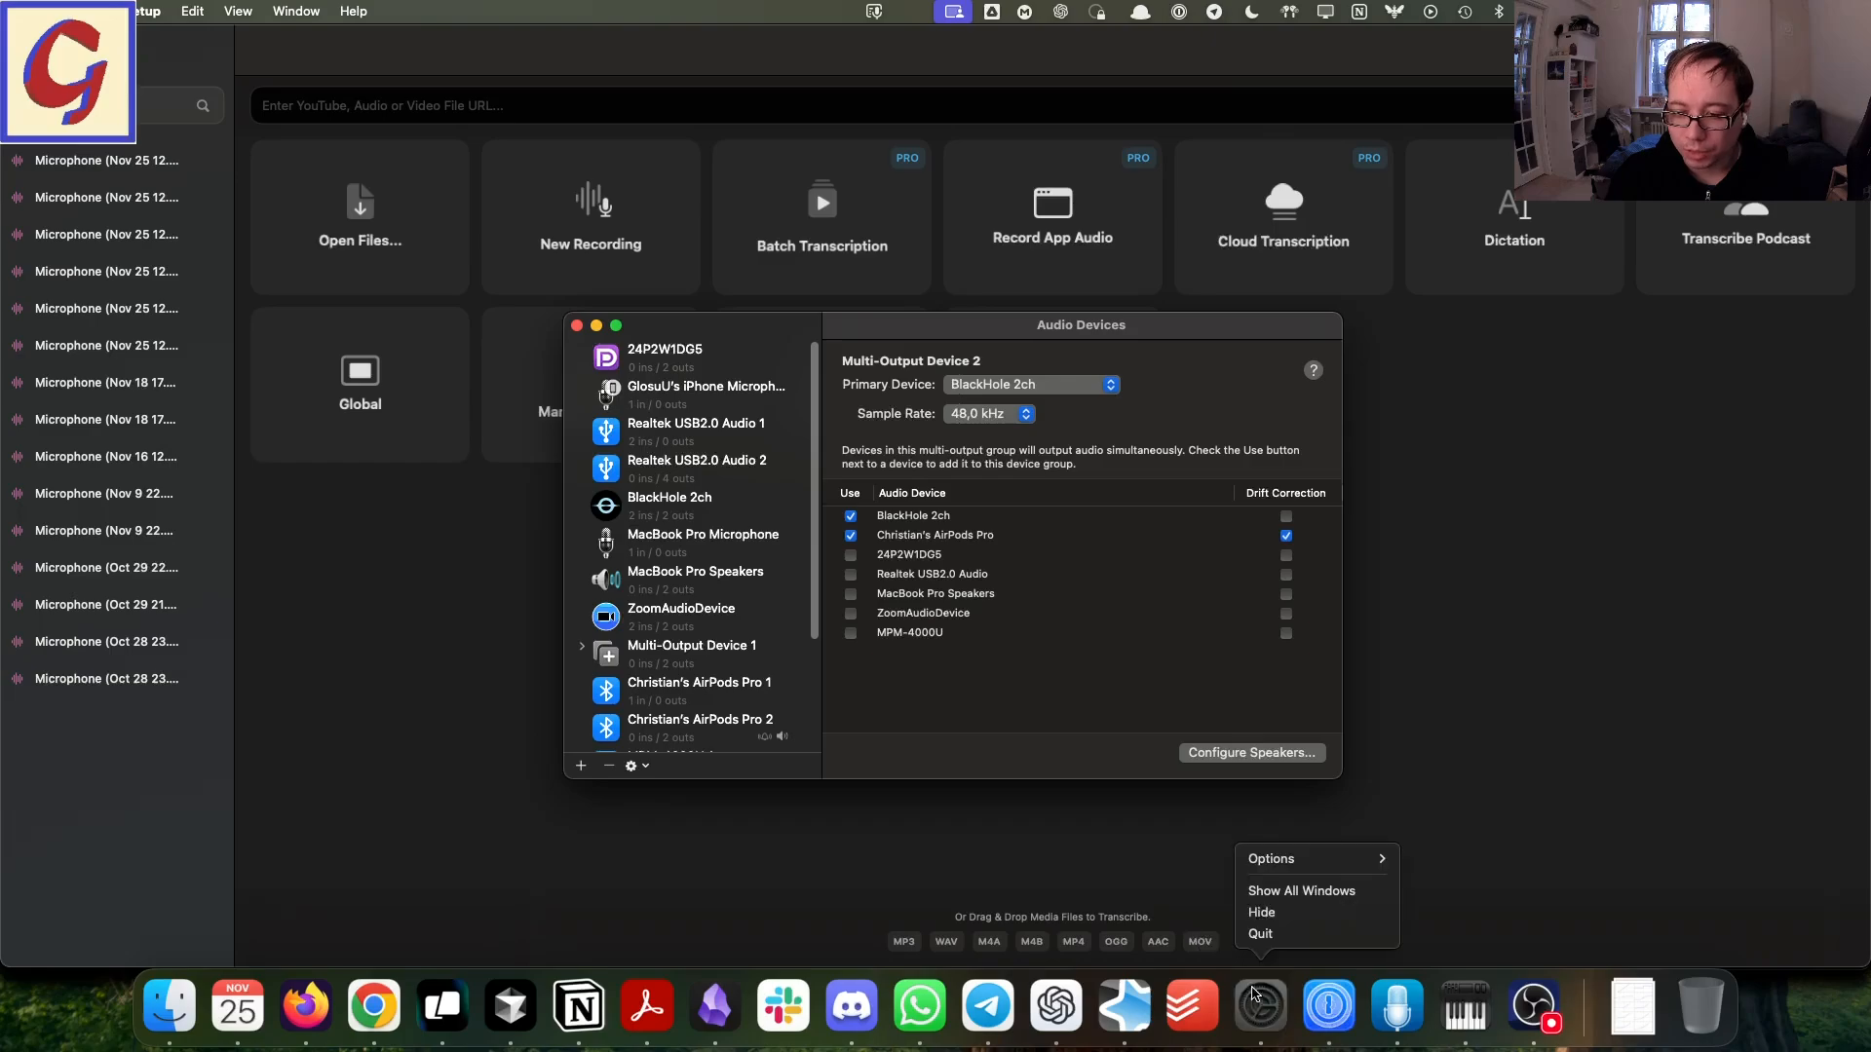
click(1257, 933)
click(1258, 1001)
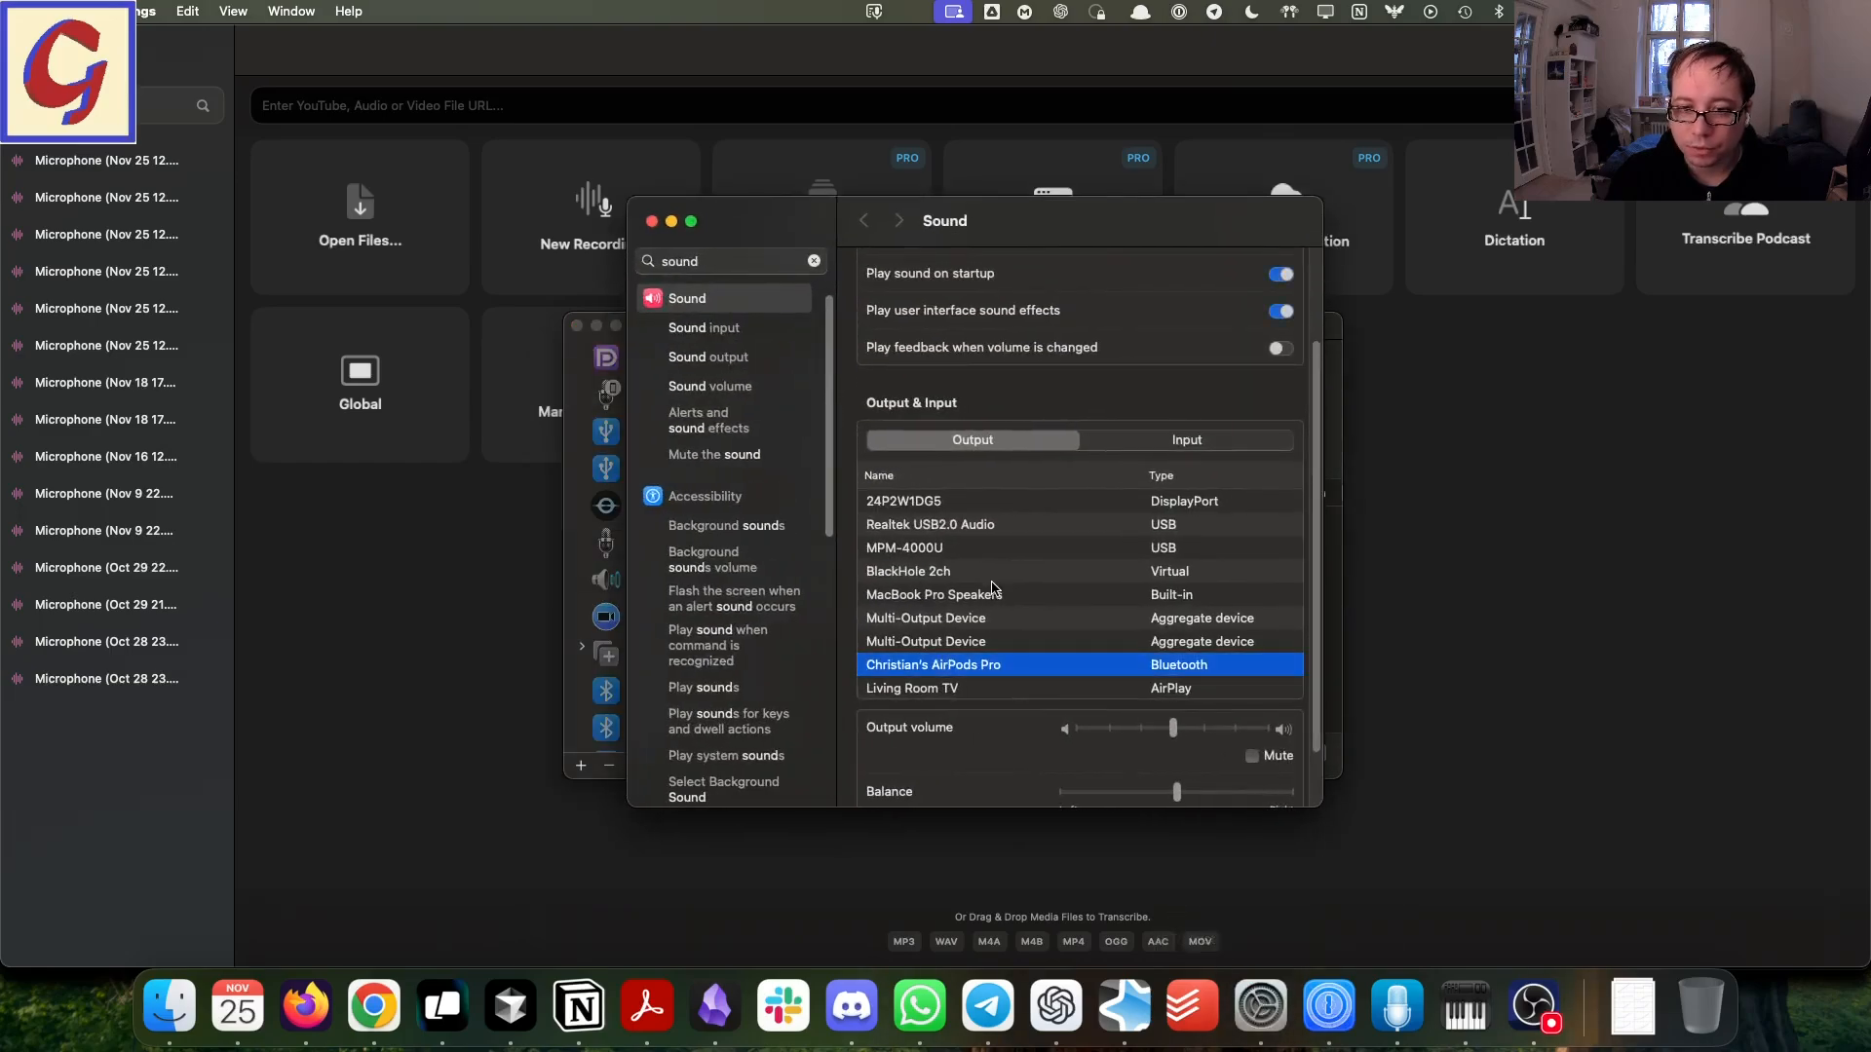
click(957, 624)
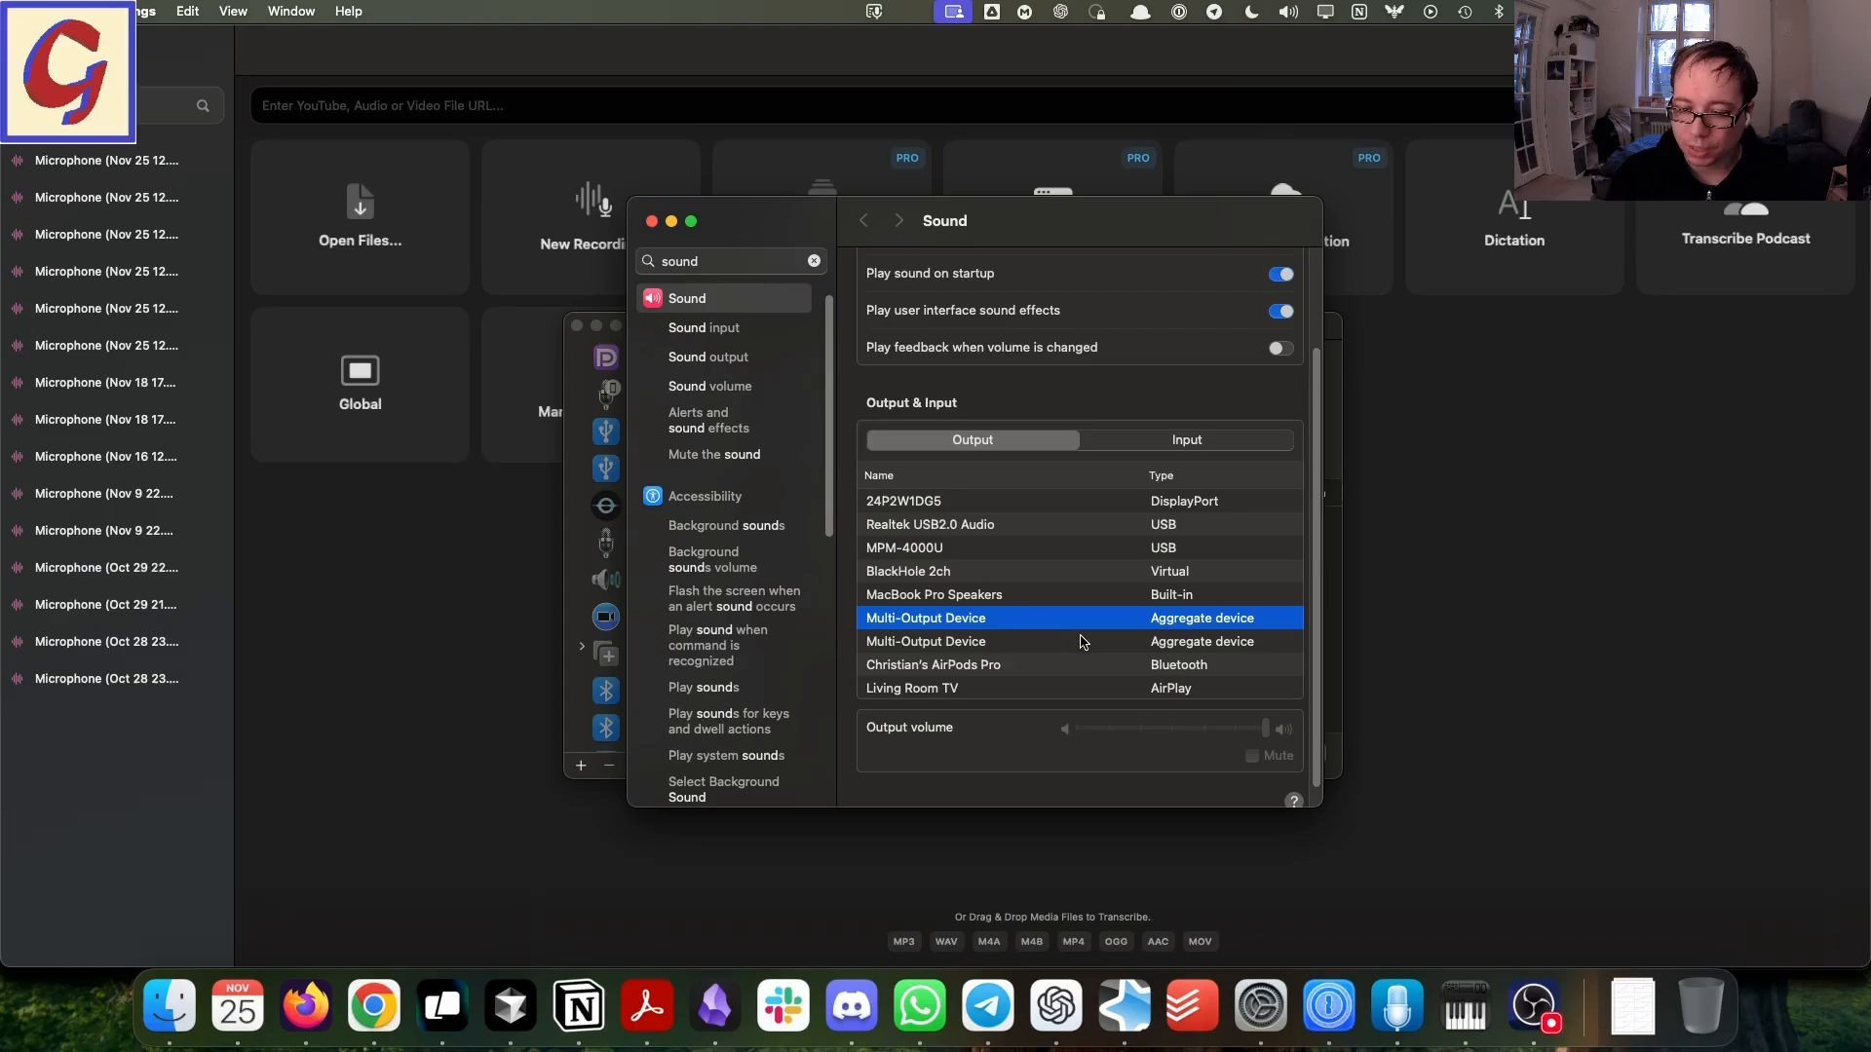
- Switch to MacWhisper and start a new recording with BlackHole 2ch as the audio source
click(1379, 989)
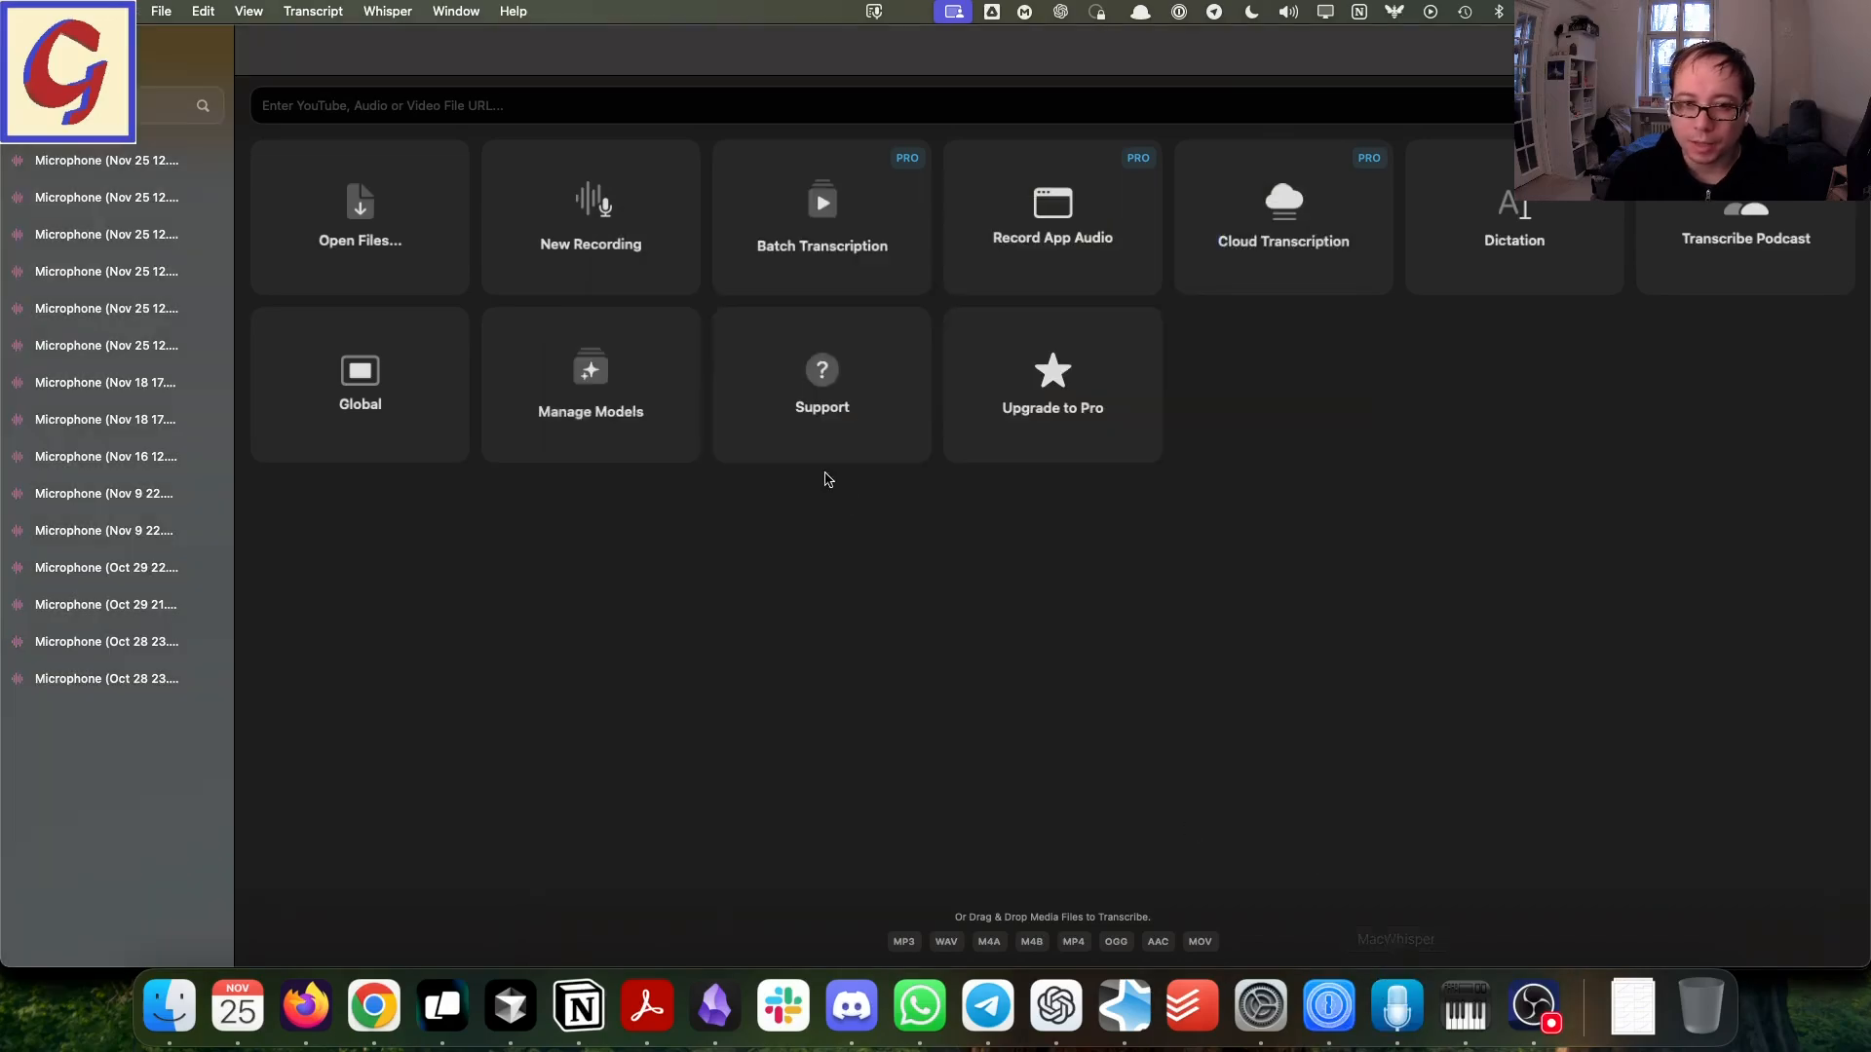
click(633, 276)
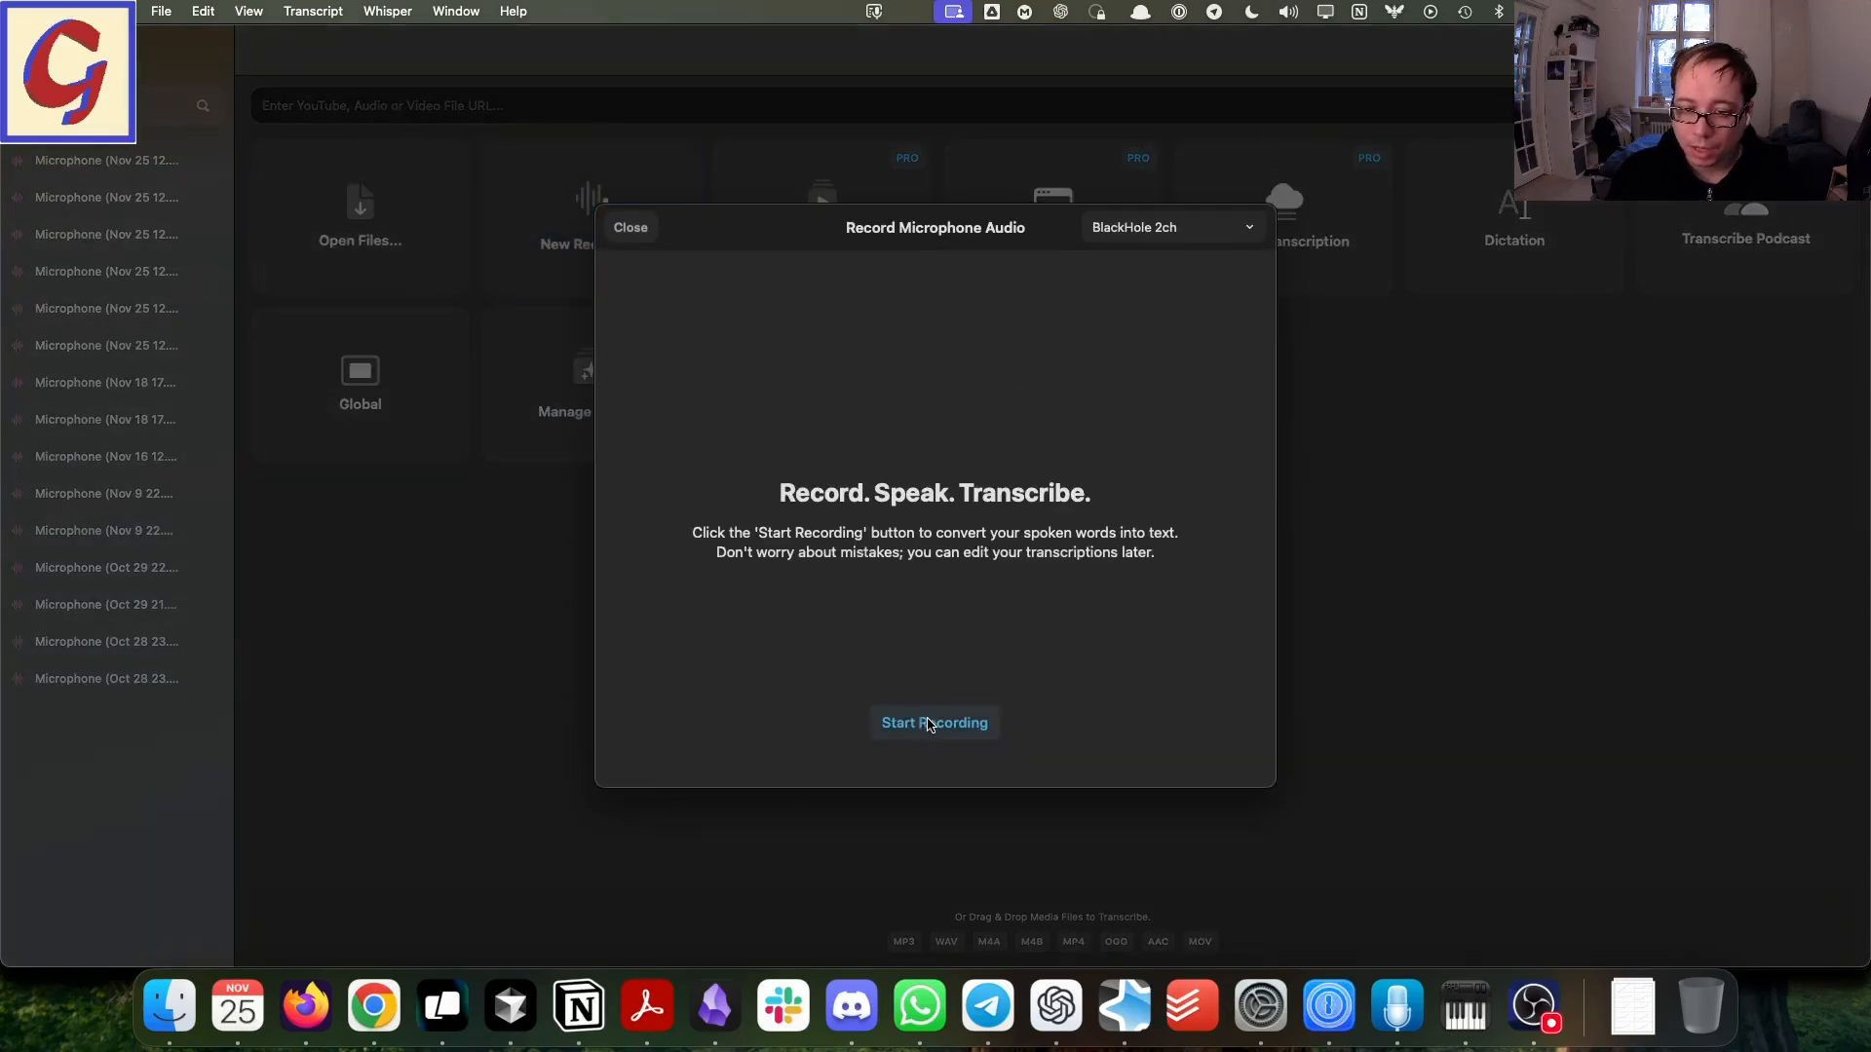
click(927, 723)
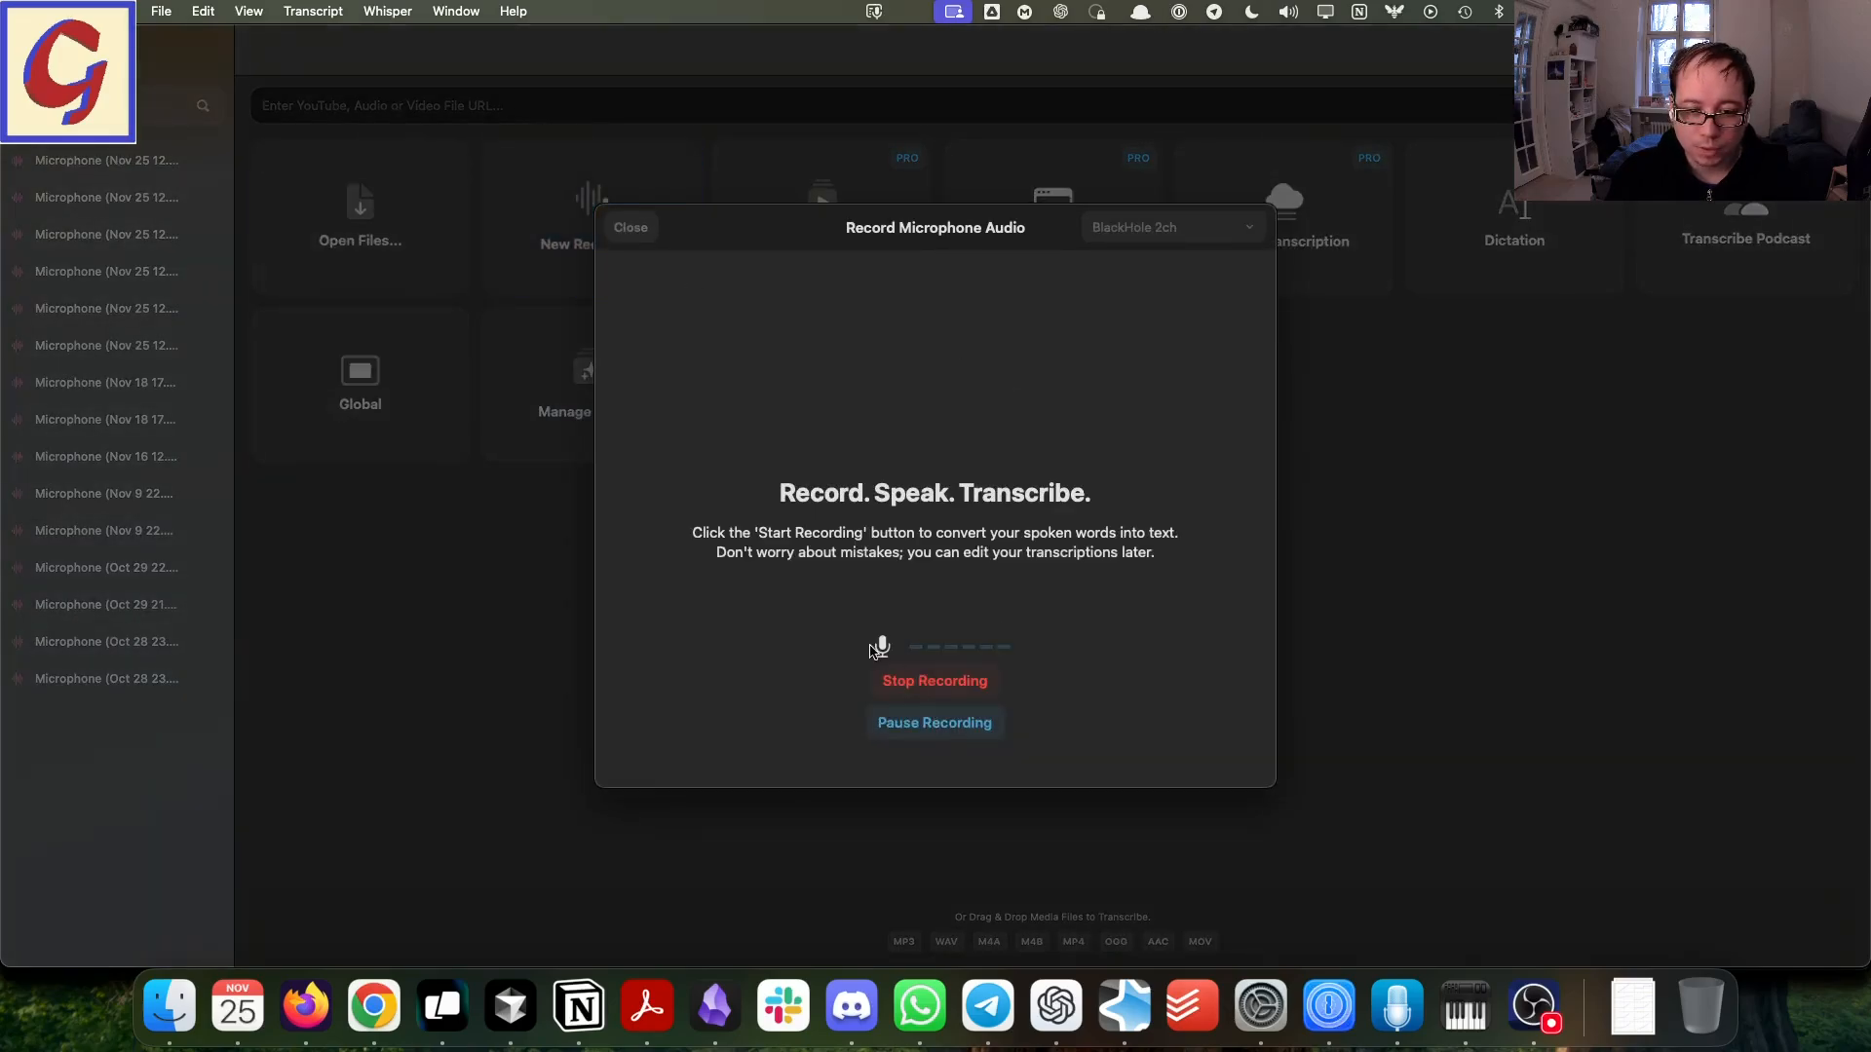
- Switch to Chrome, play the lecture "DNS #1 - What does DNS do" to its end, and leave full screen
click(373, 999)
click(249, 44)
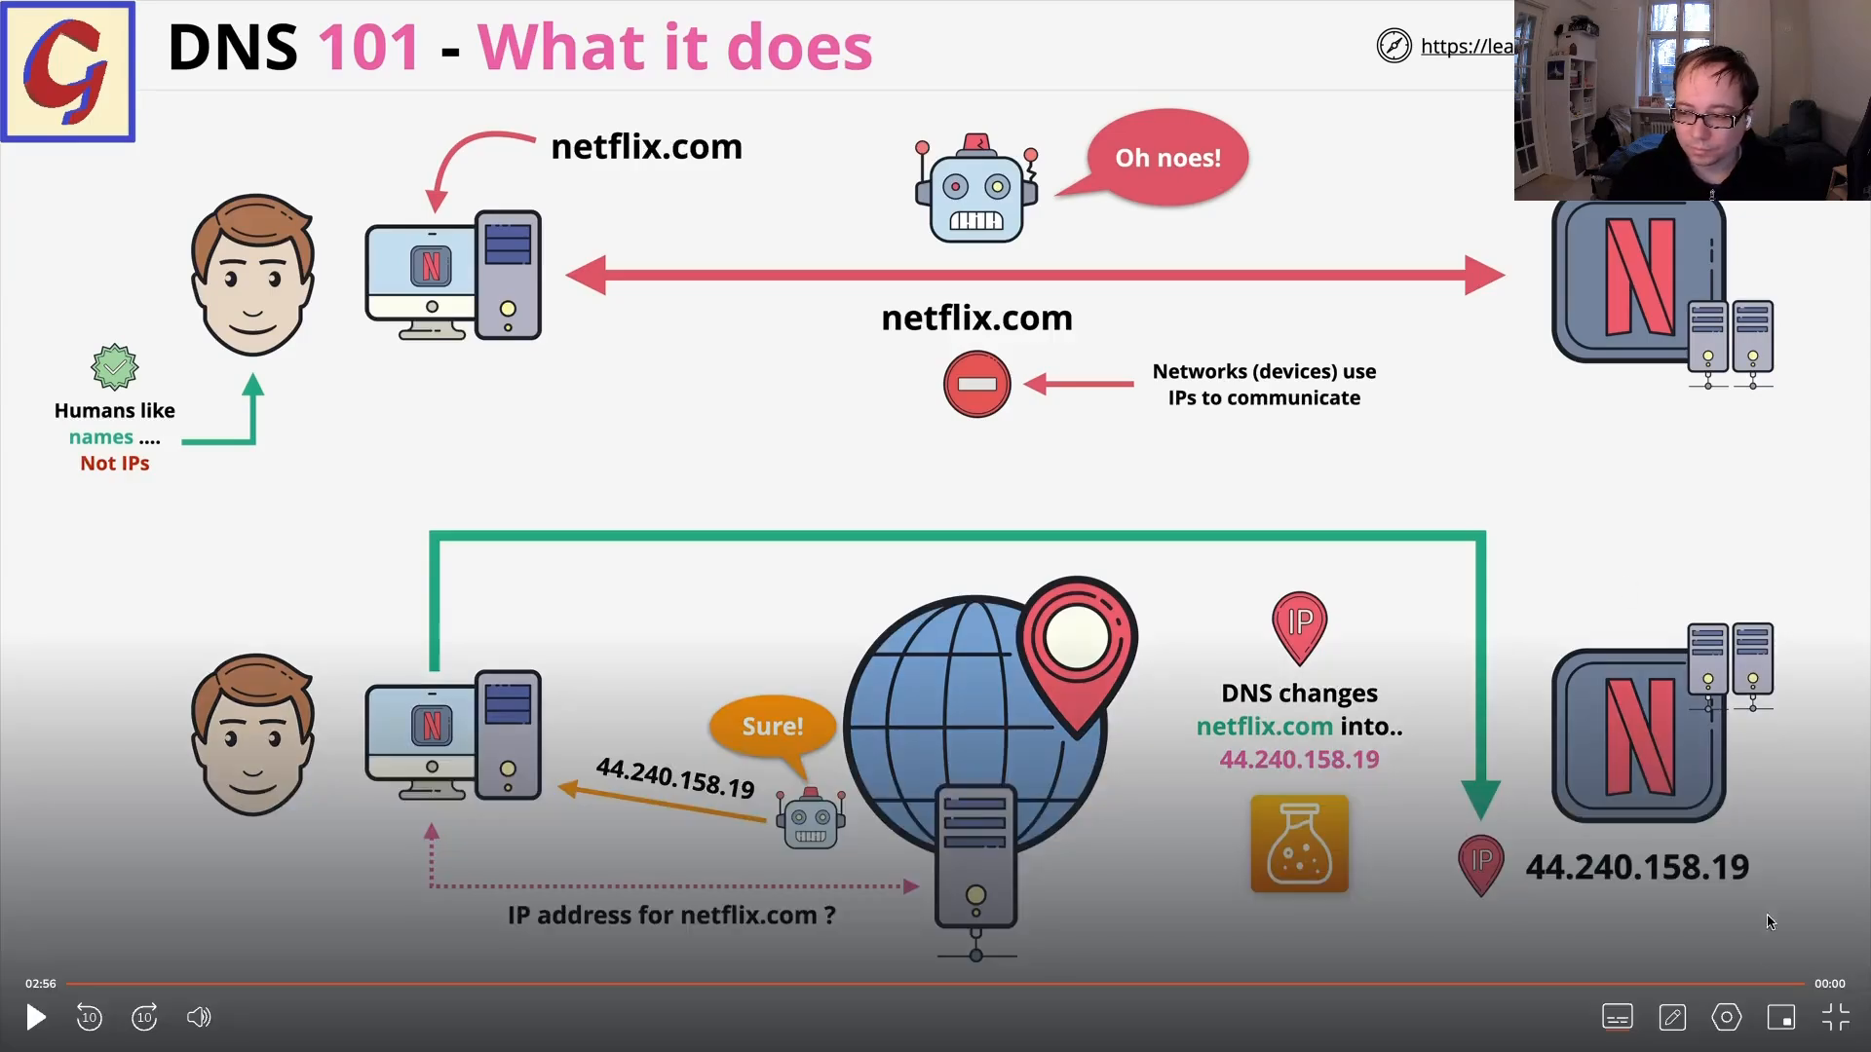
click(1835, 1018)
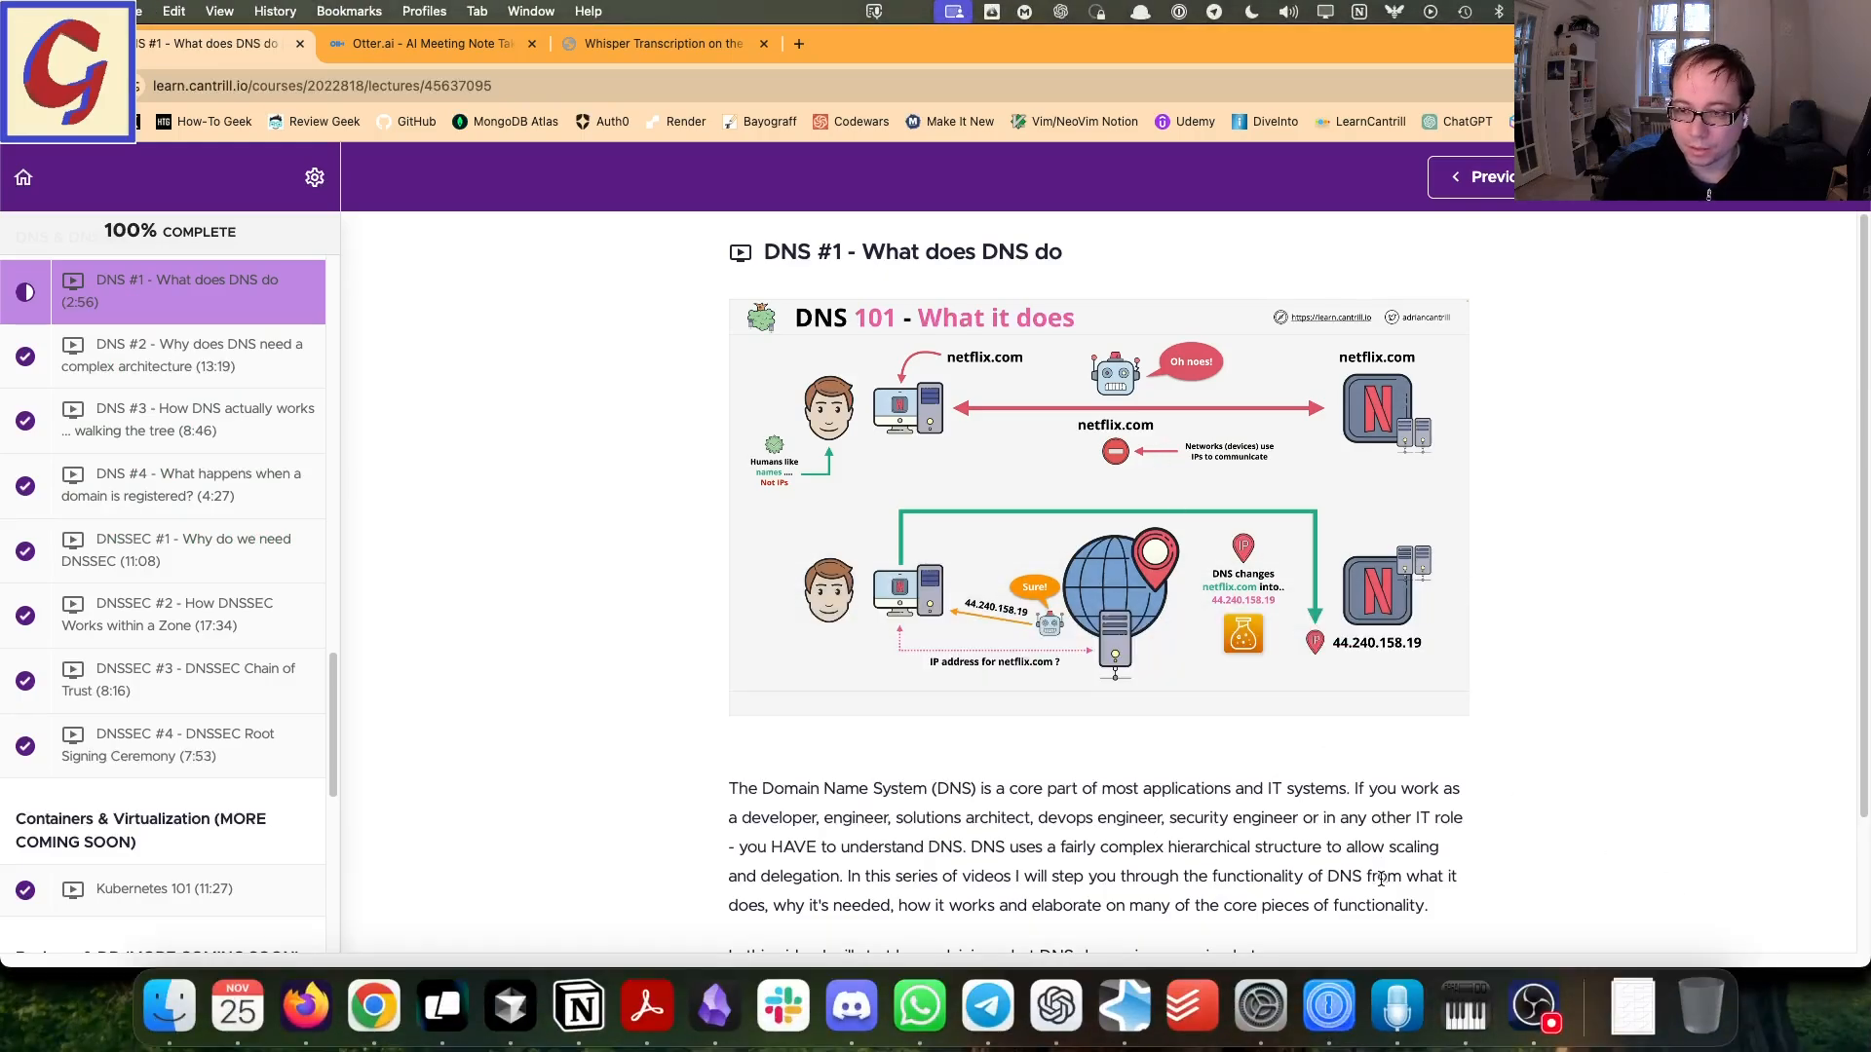
- Return to MacWhisper, stop the recording and transcribe it
click(1396, 984)
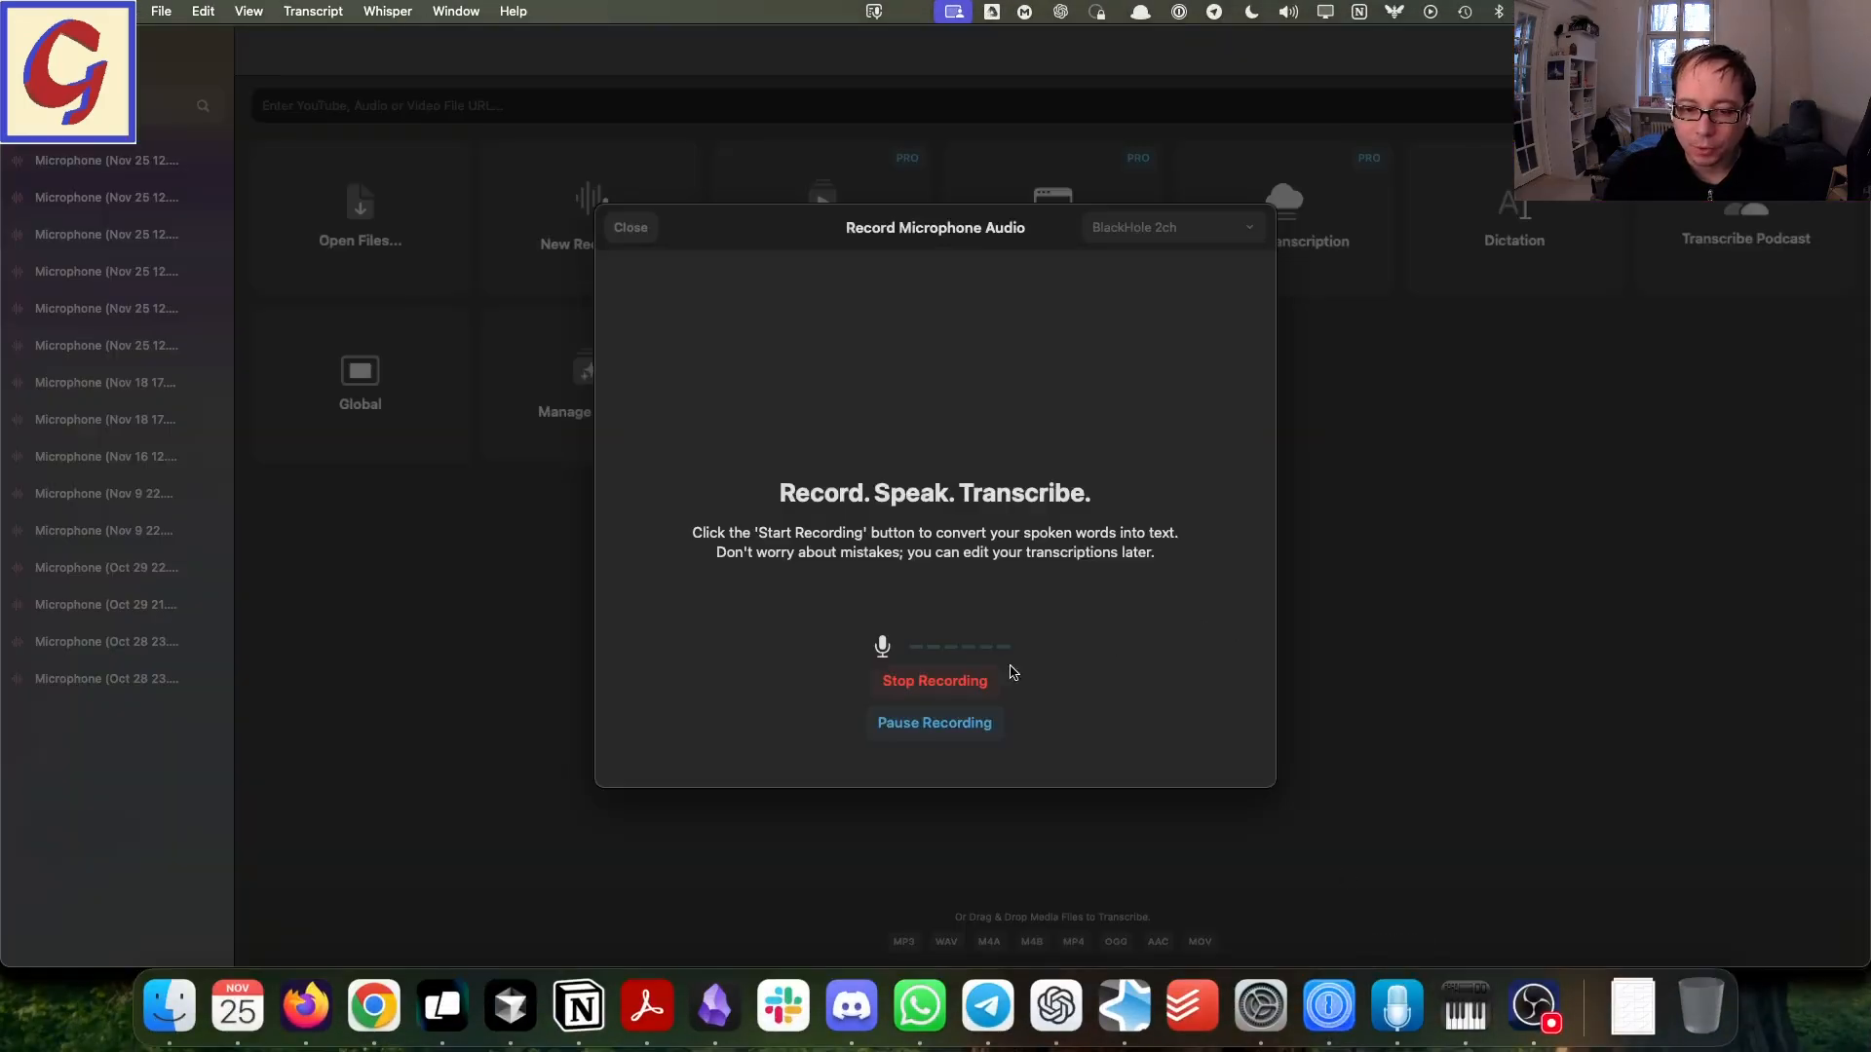
click(973, 681)
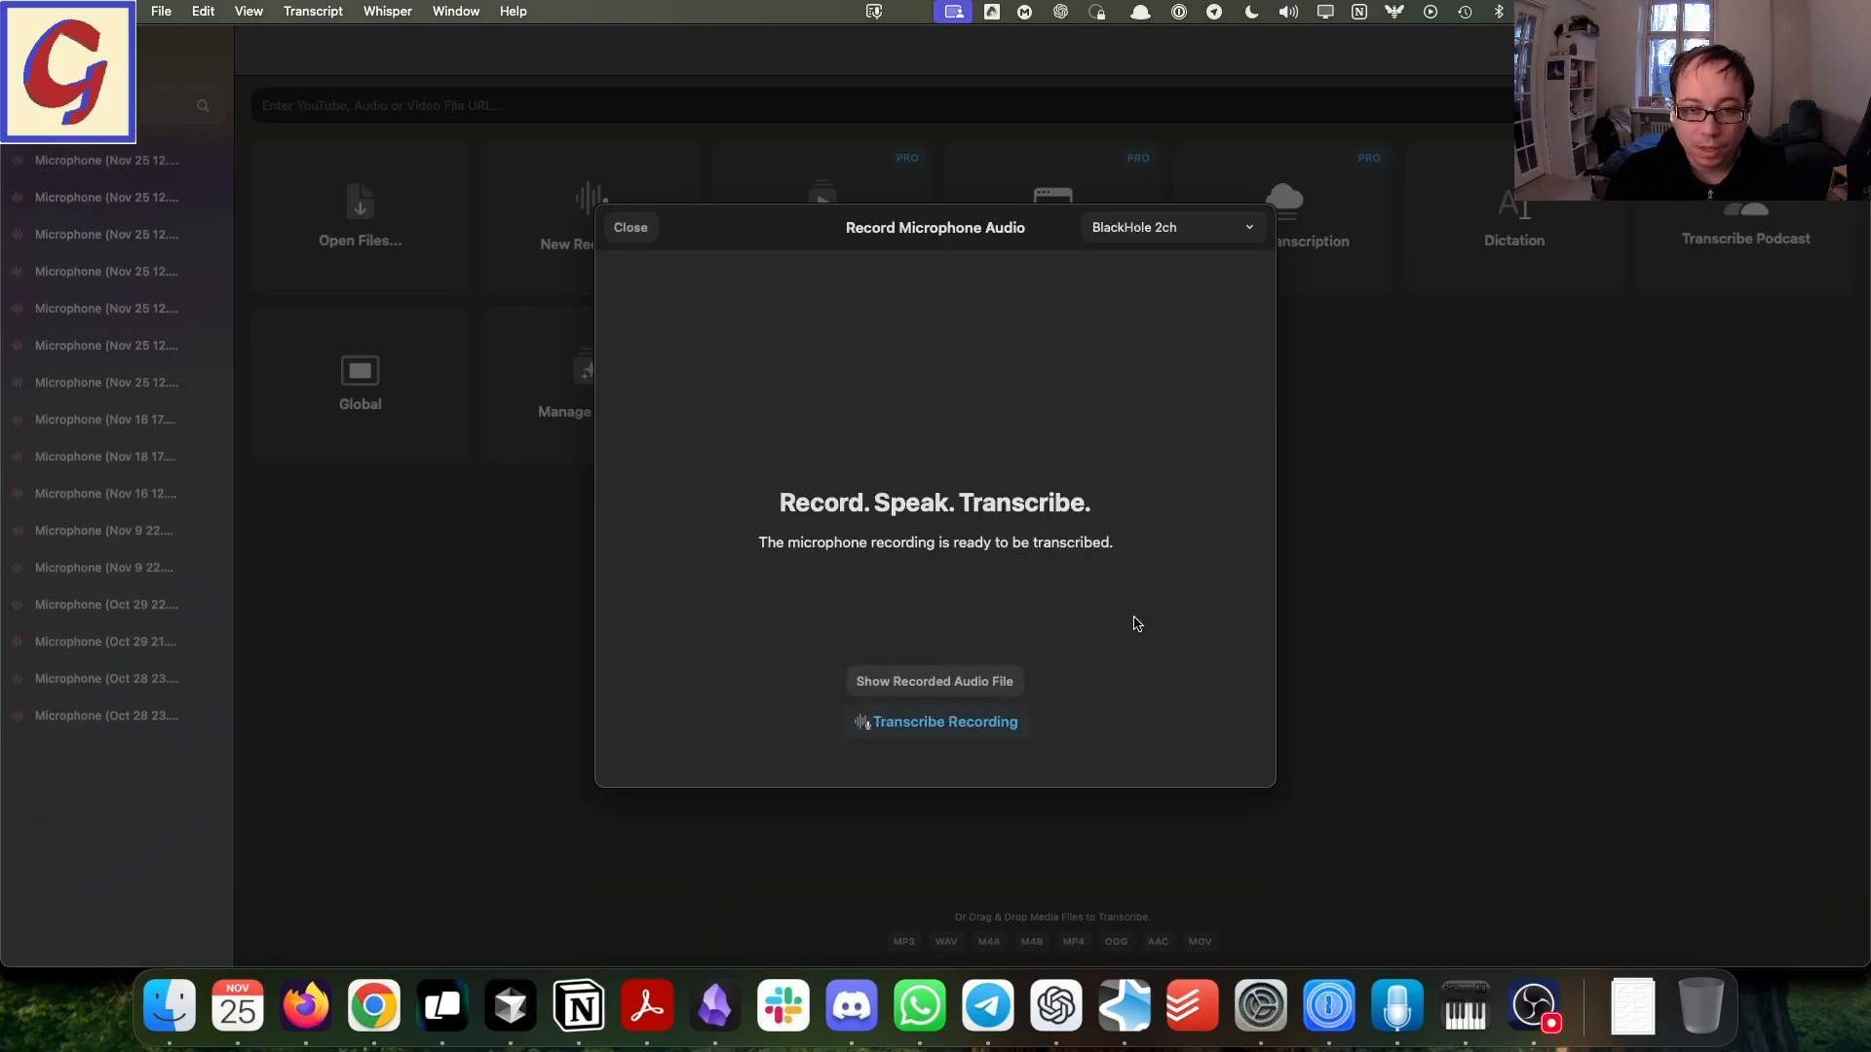
click(945, 722)
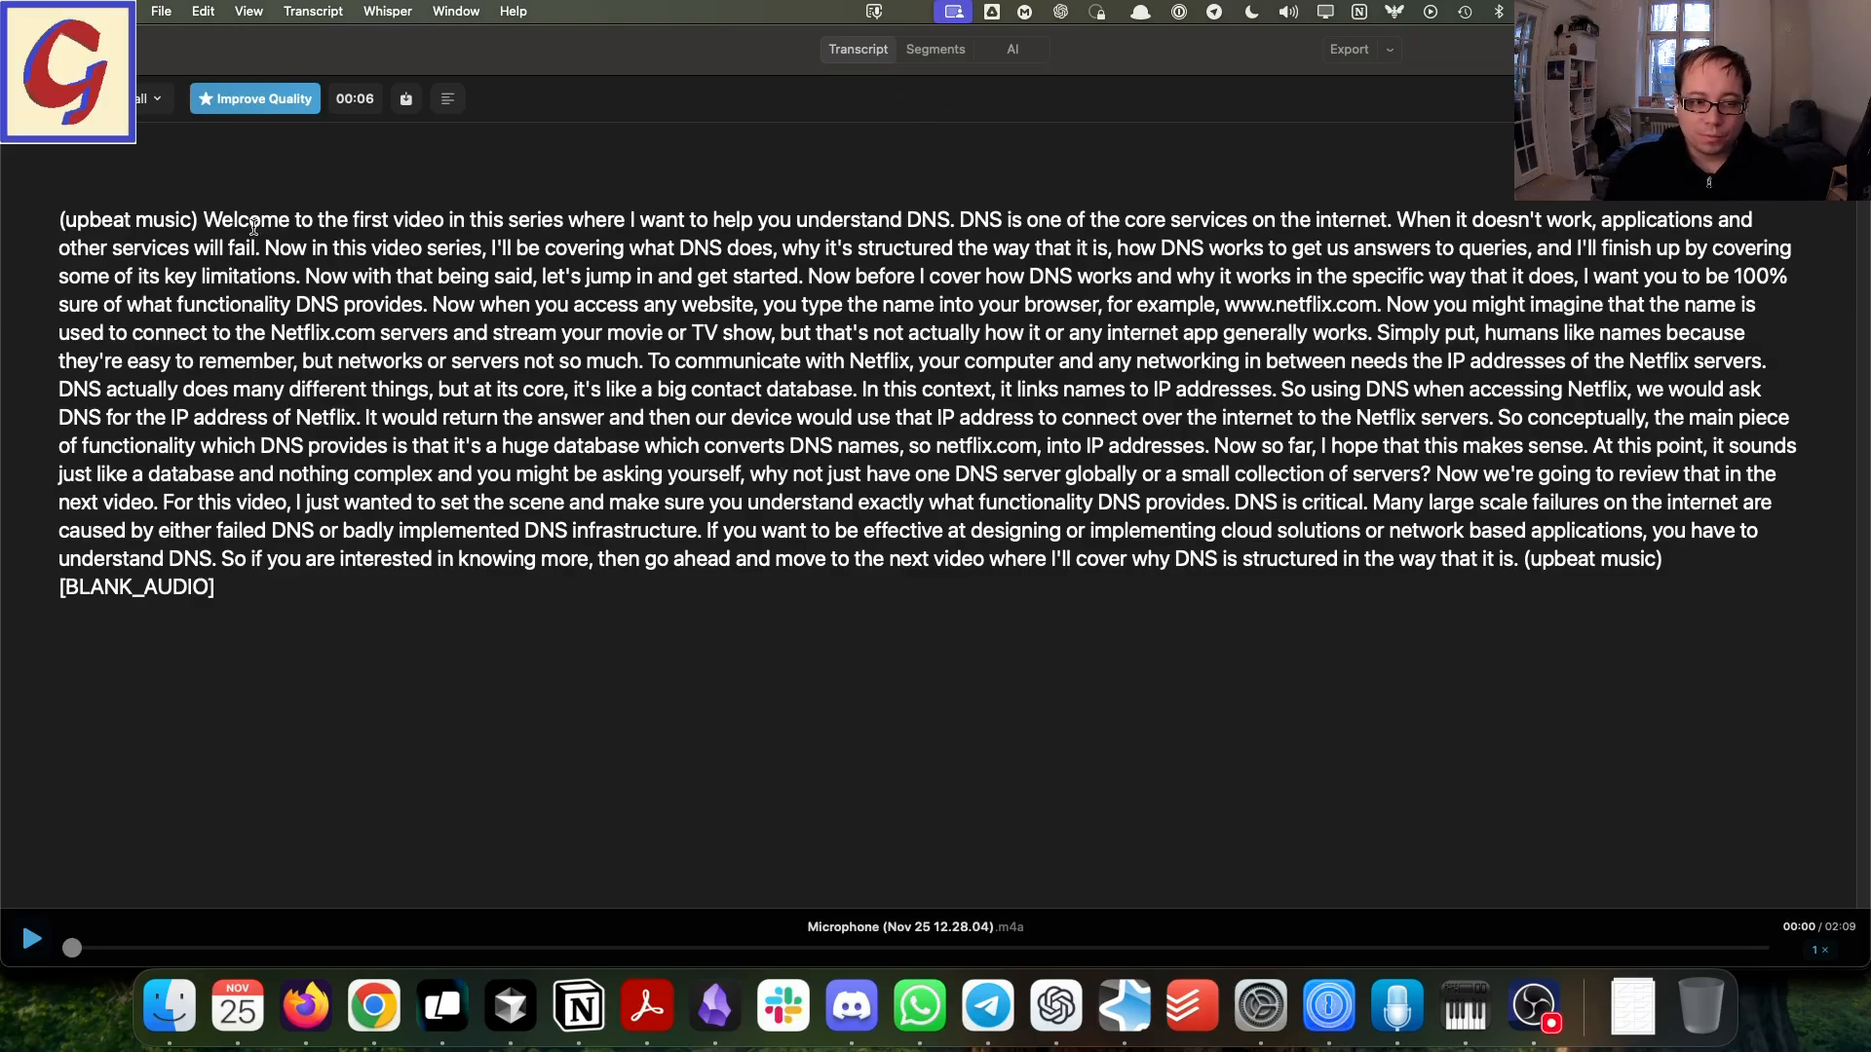
- Copy the spoken text of the transcript, leaving out the music and blank-audio tags
drag(203, 220, 1519, 558)
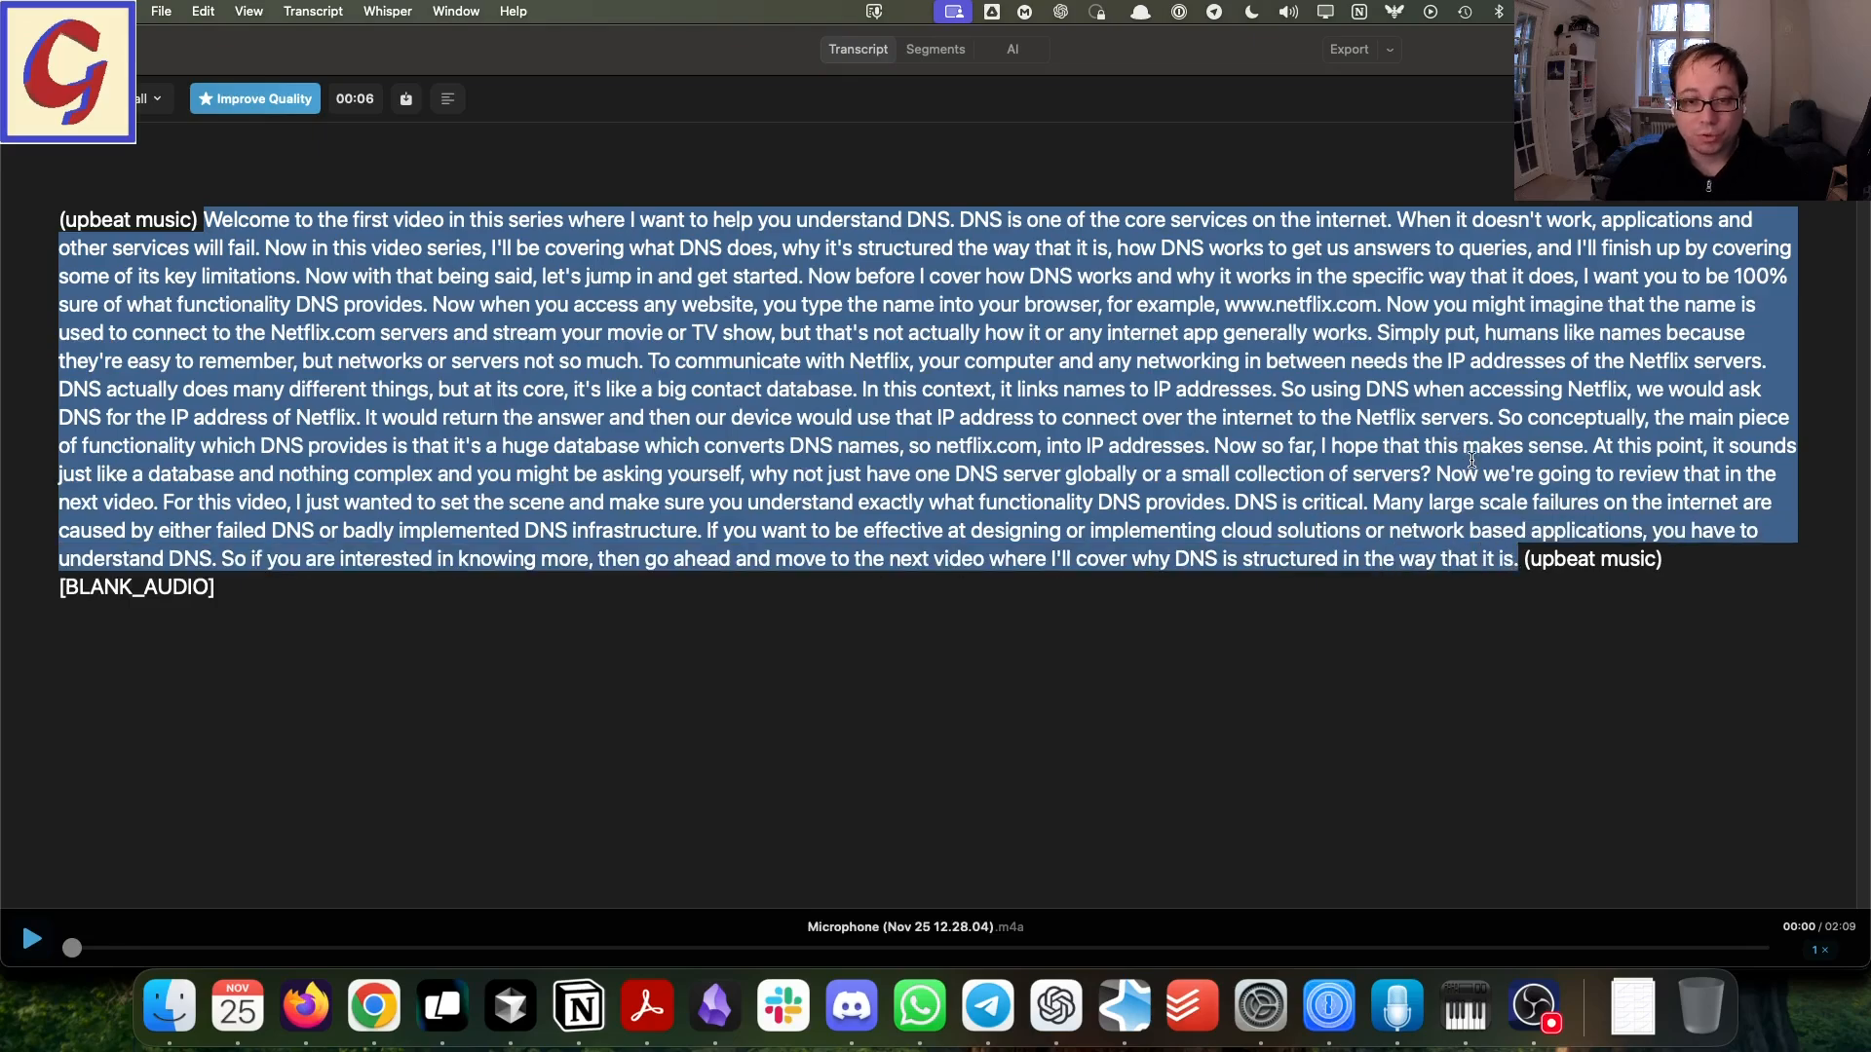
click(1284, 458)
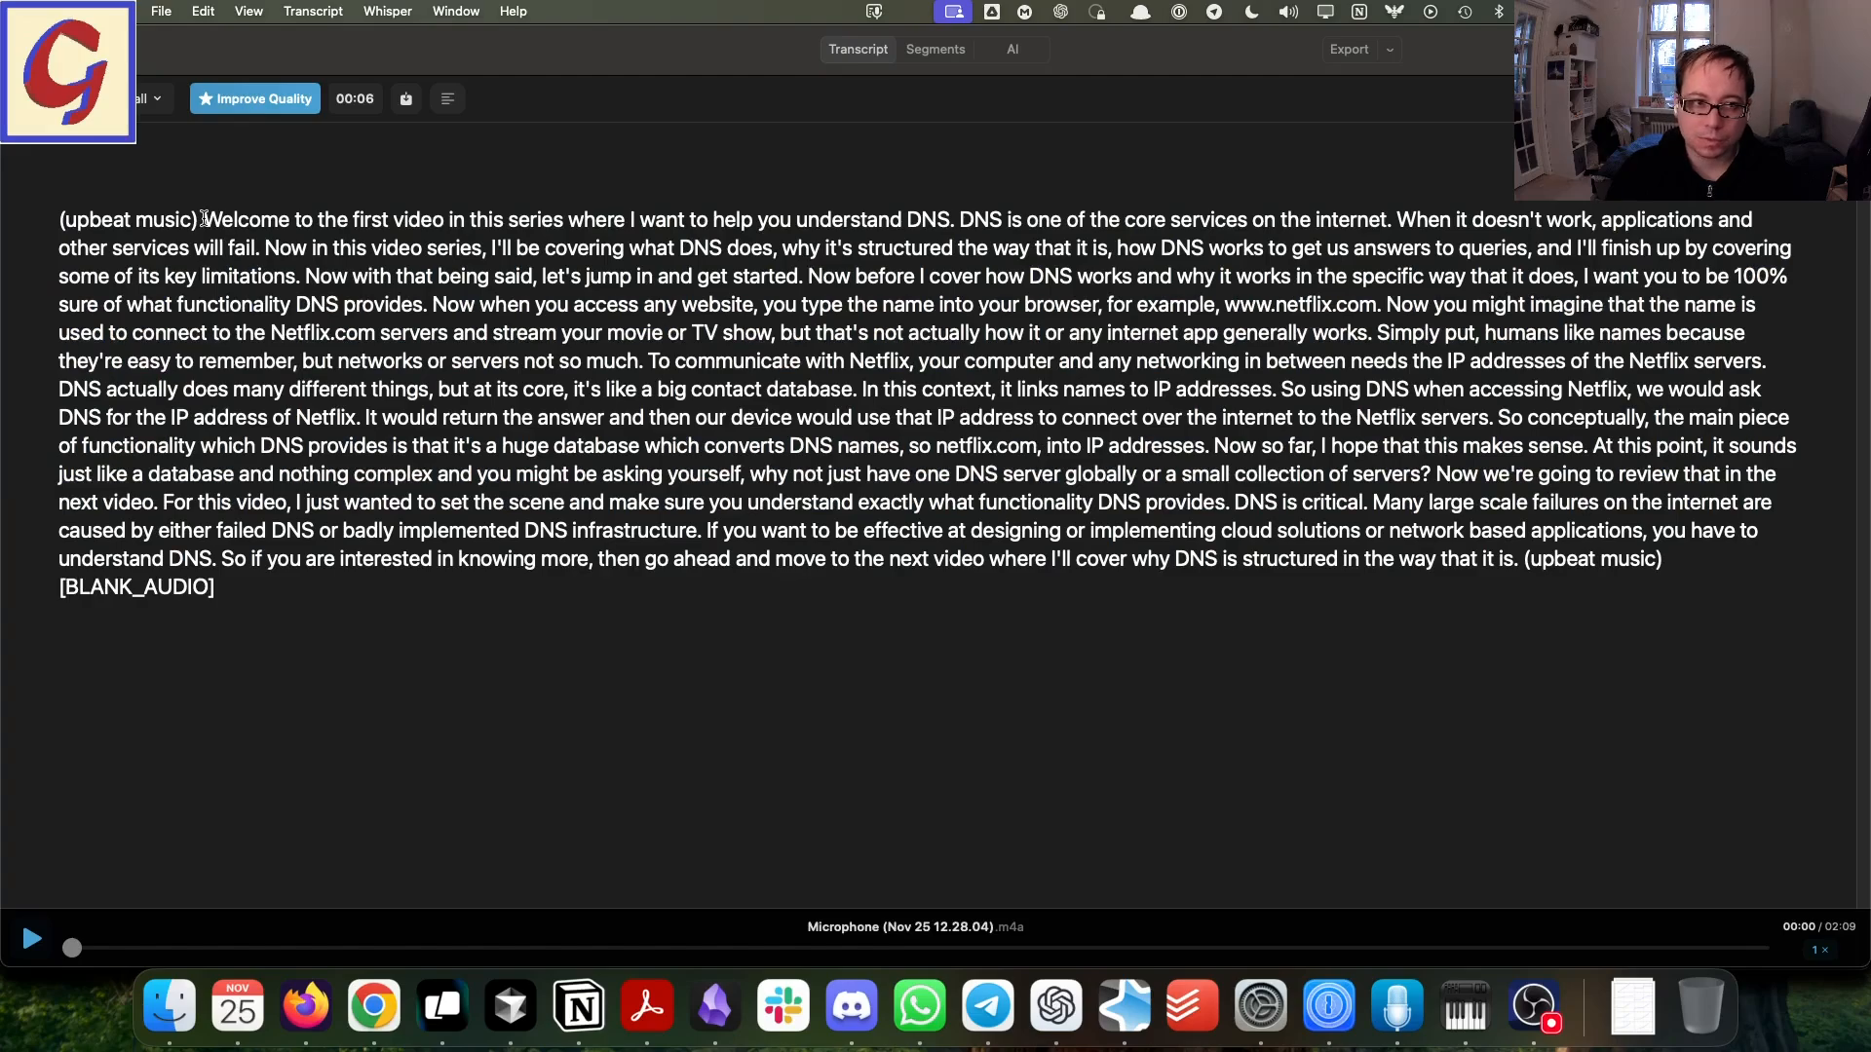
mouse_move(202, 220)
mouse_down()
mouse_move(1393, 502)
mouse_move(1518, 563)
mouse_up()
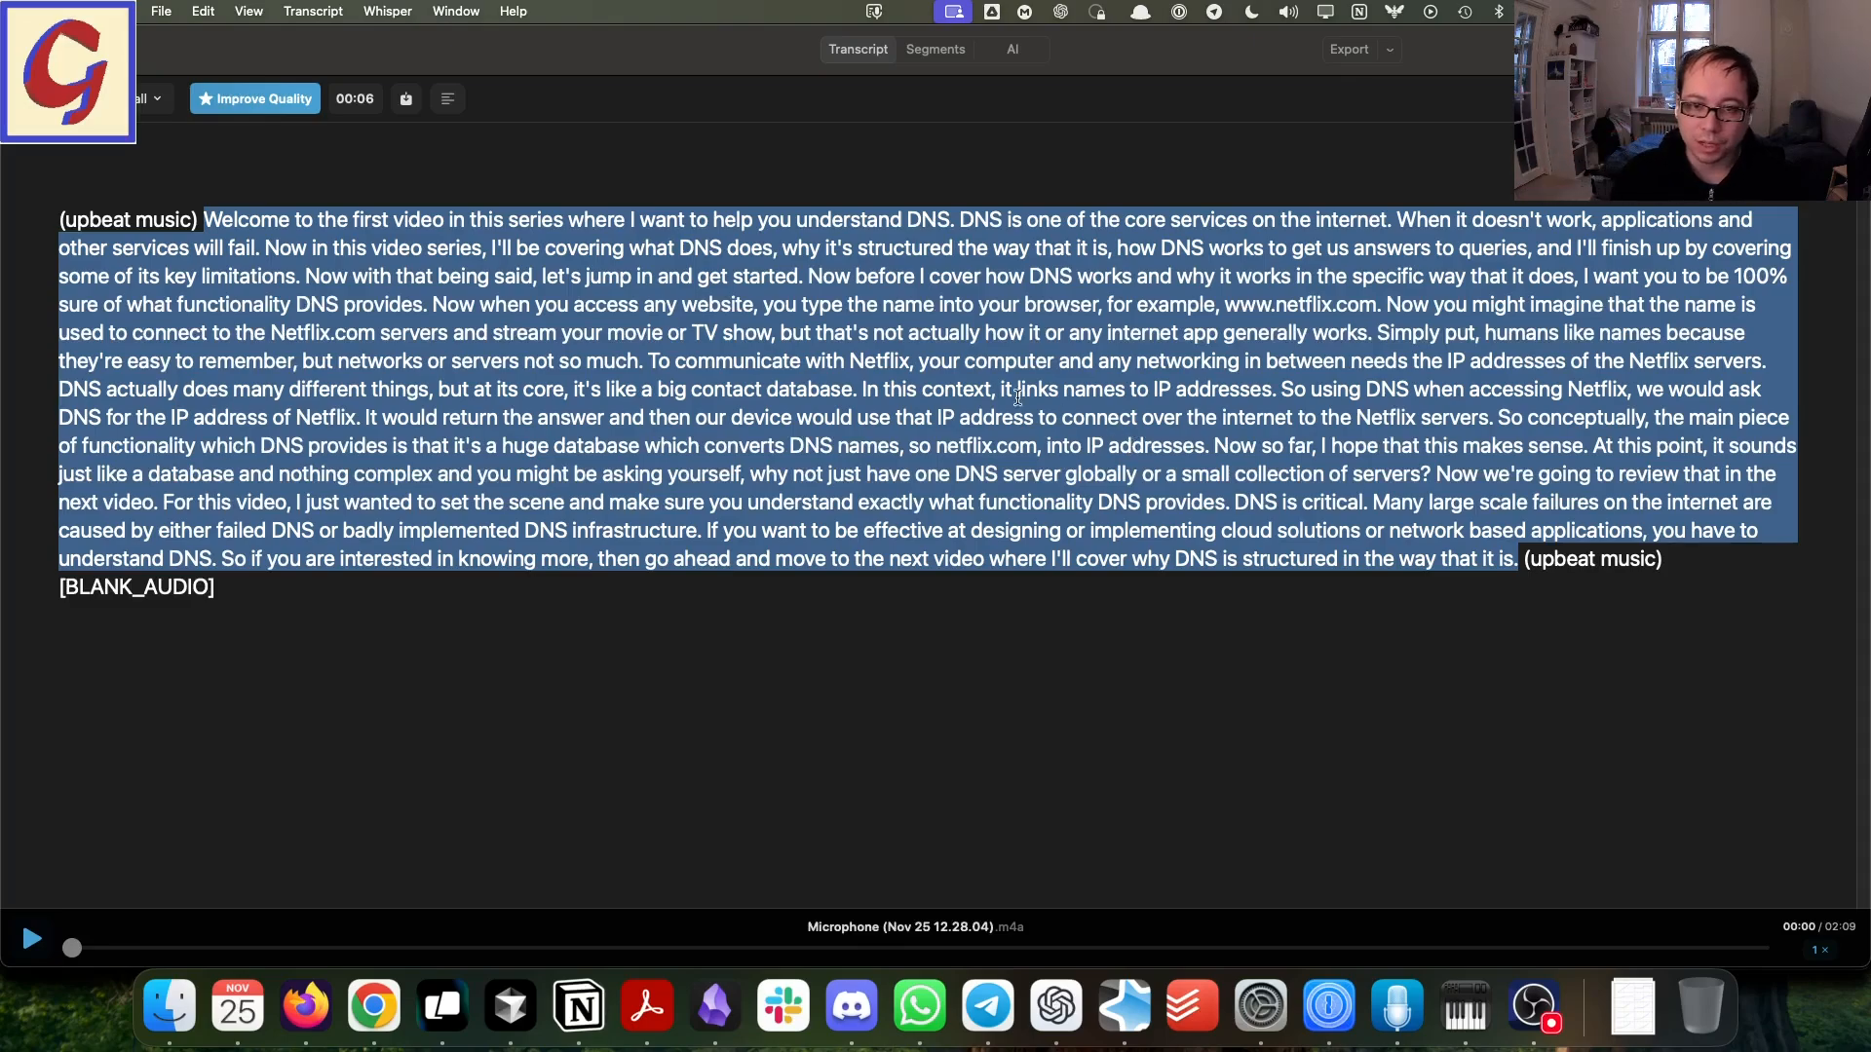
right_click(1018, 392)
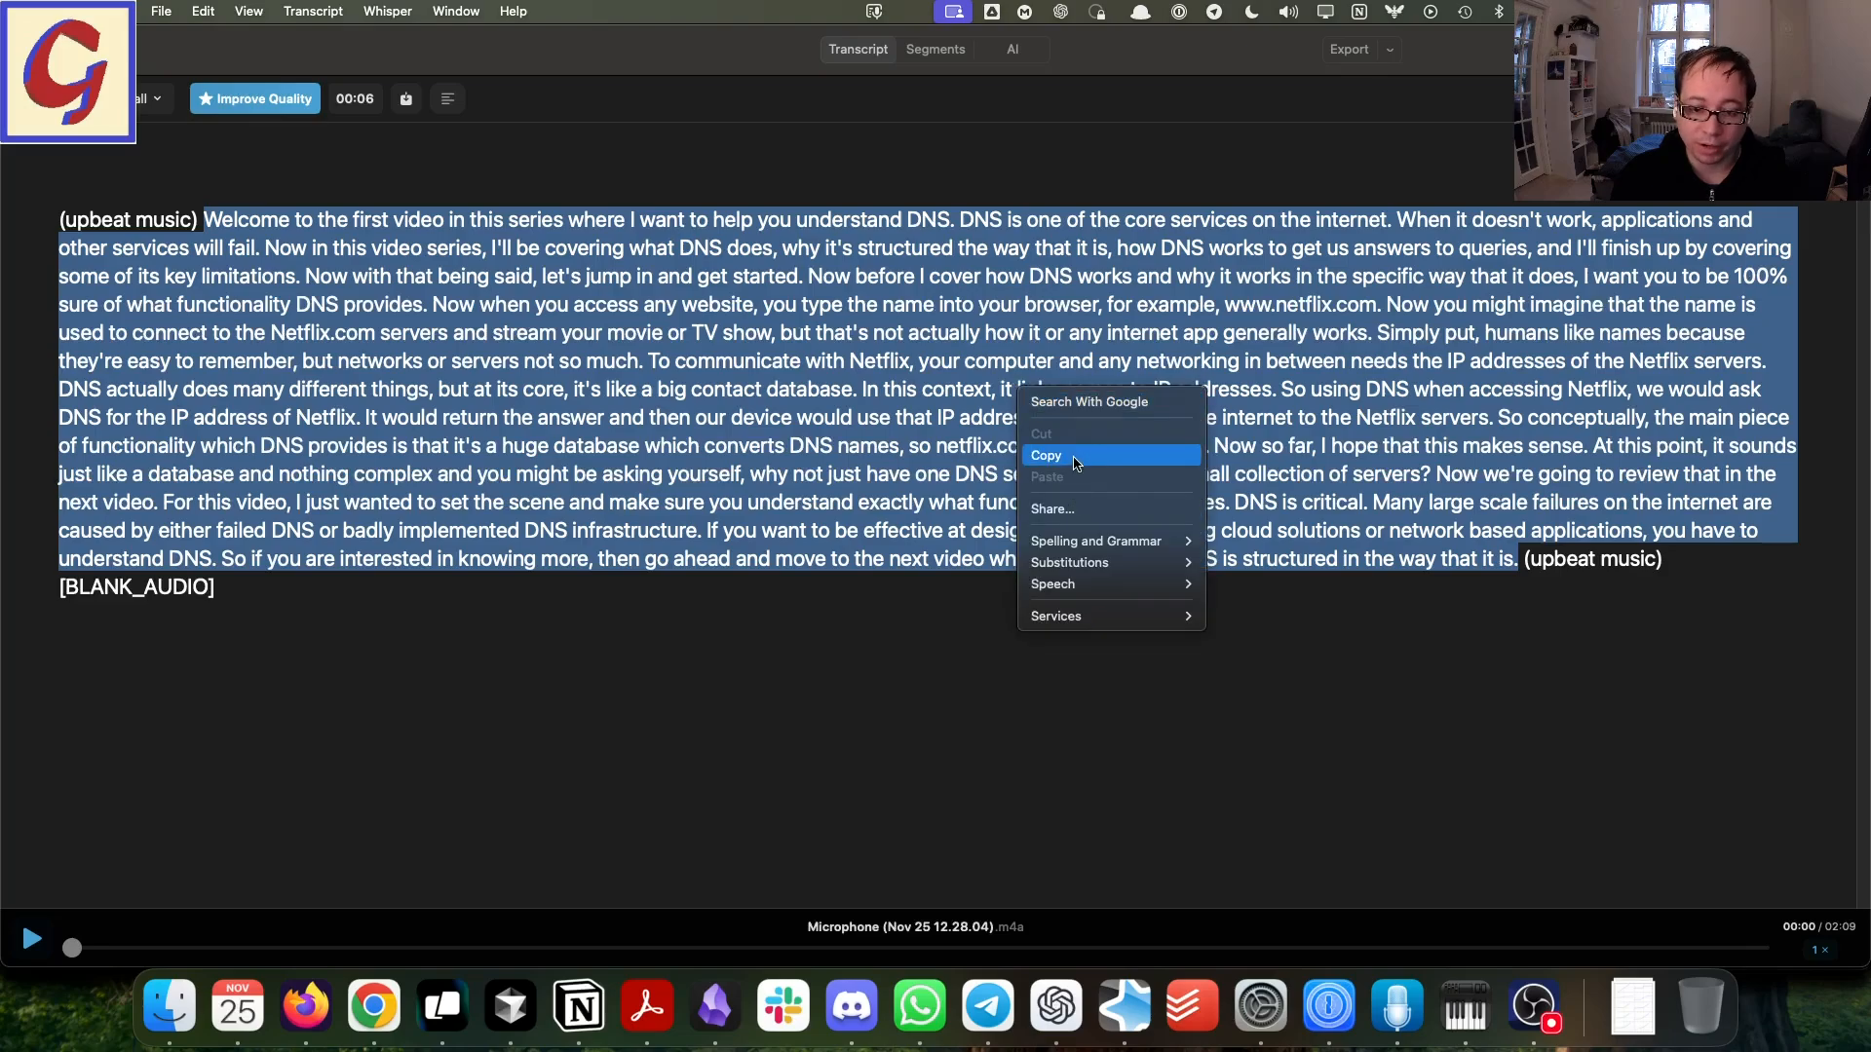
click(1046, 455)
- Switch to ChatGPT, paste the transcript into the message and insert two line breaks above it
click(1046, 989)
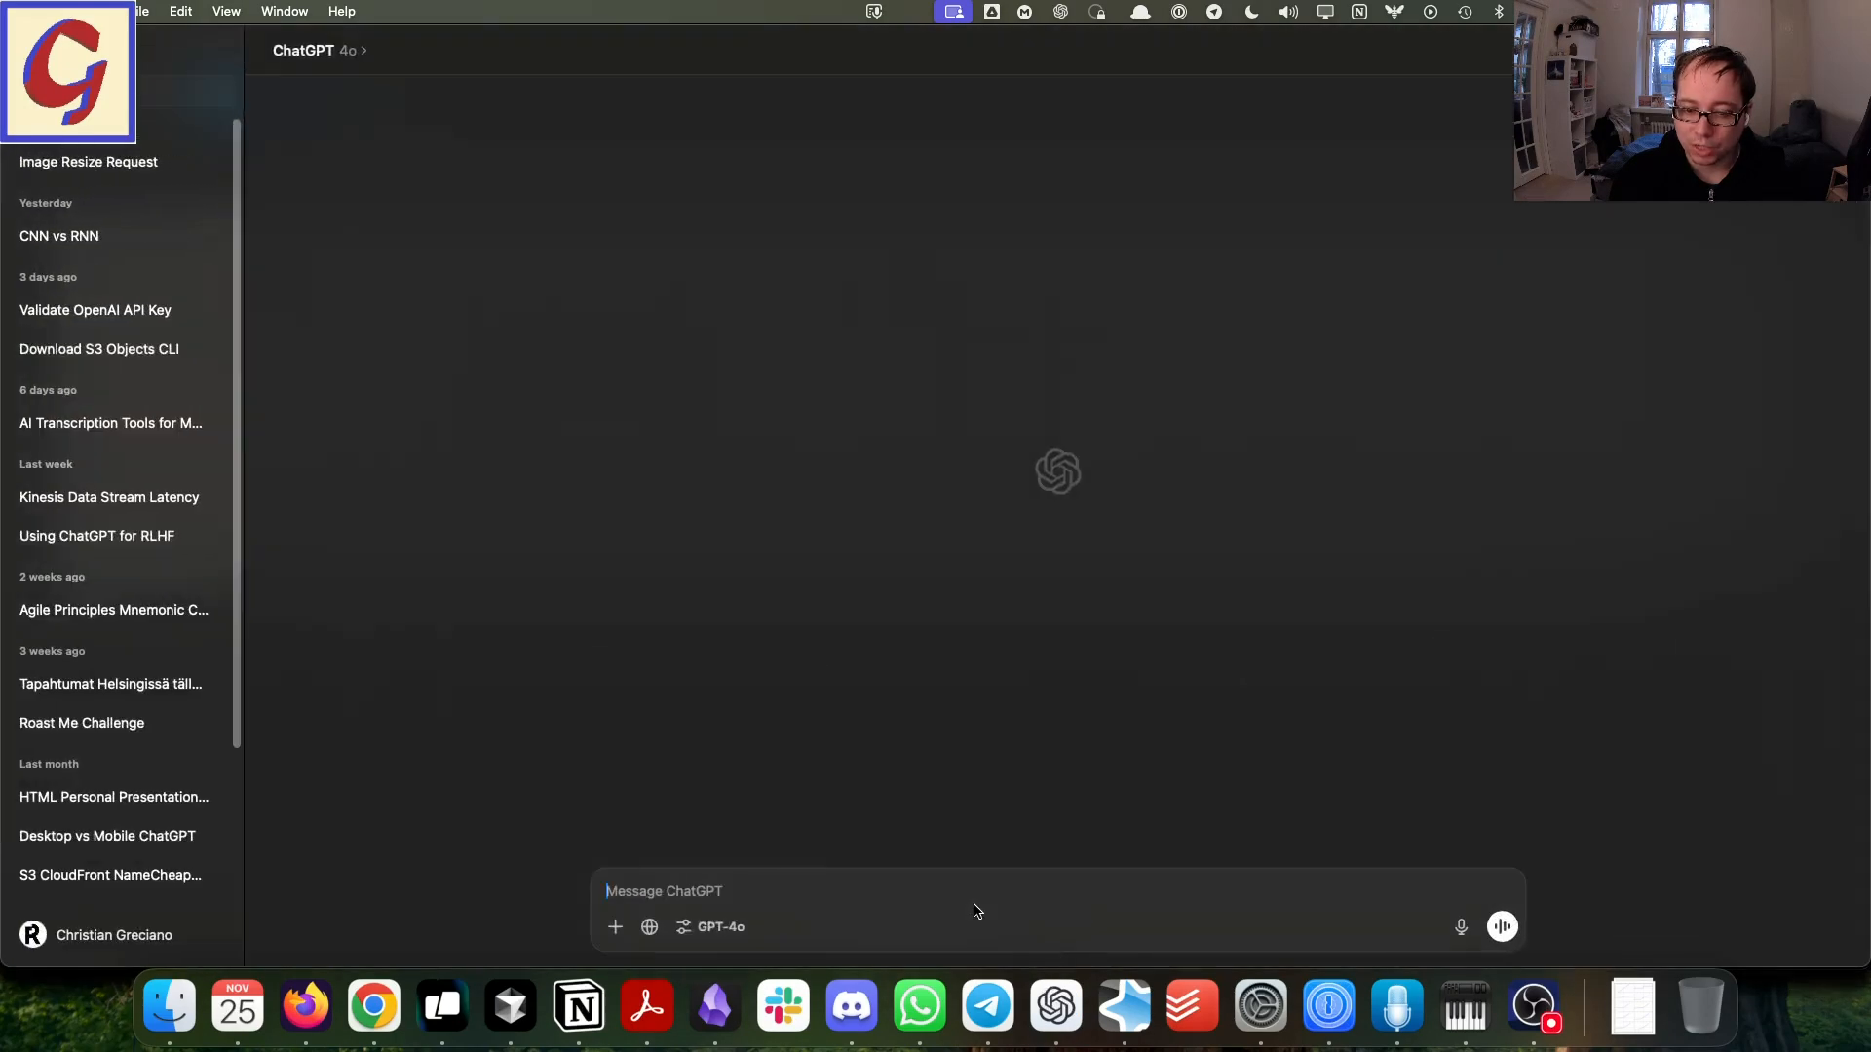
key(super+v)
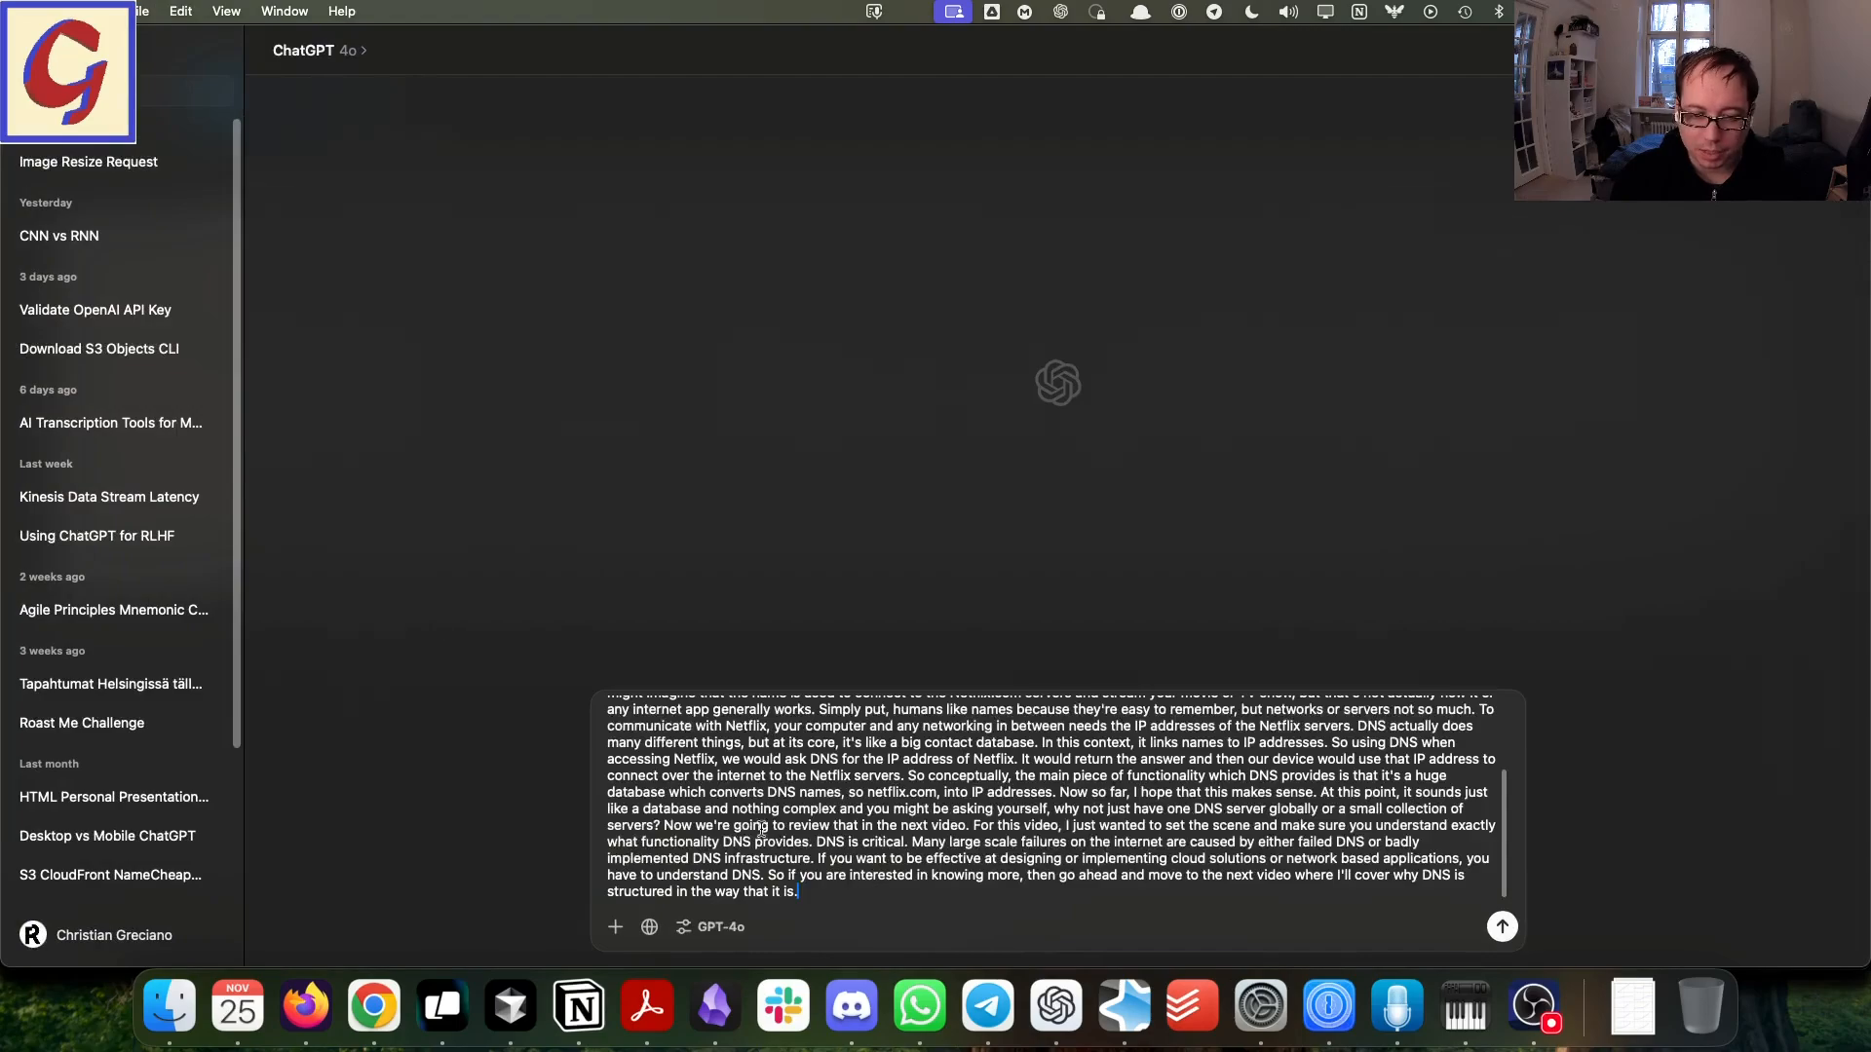
scroll(901, 882, up, 3)
click(608, 712)
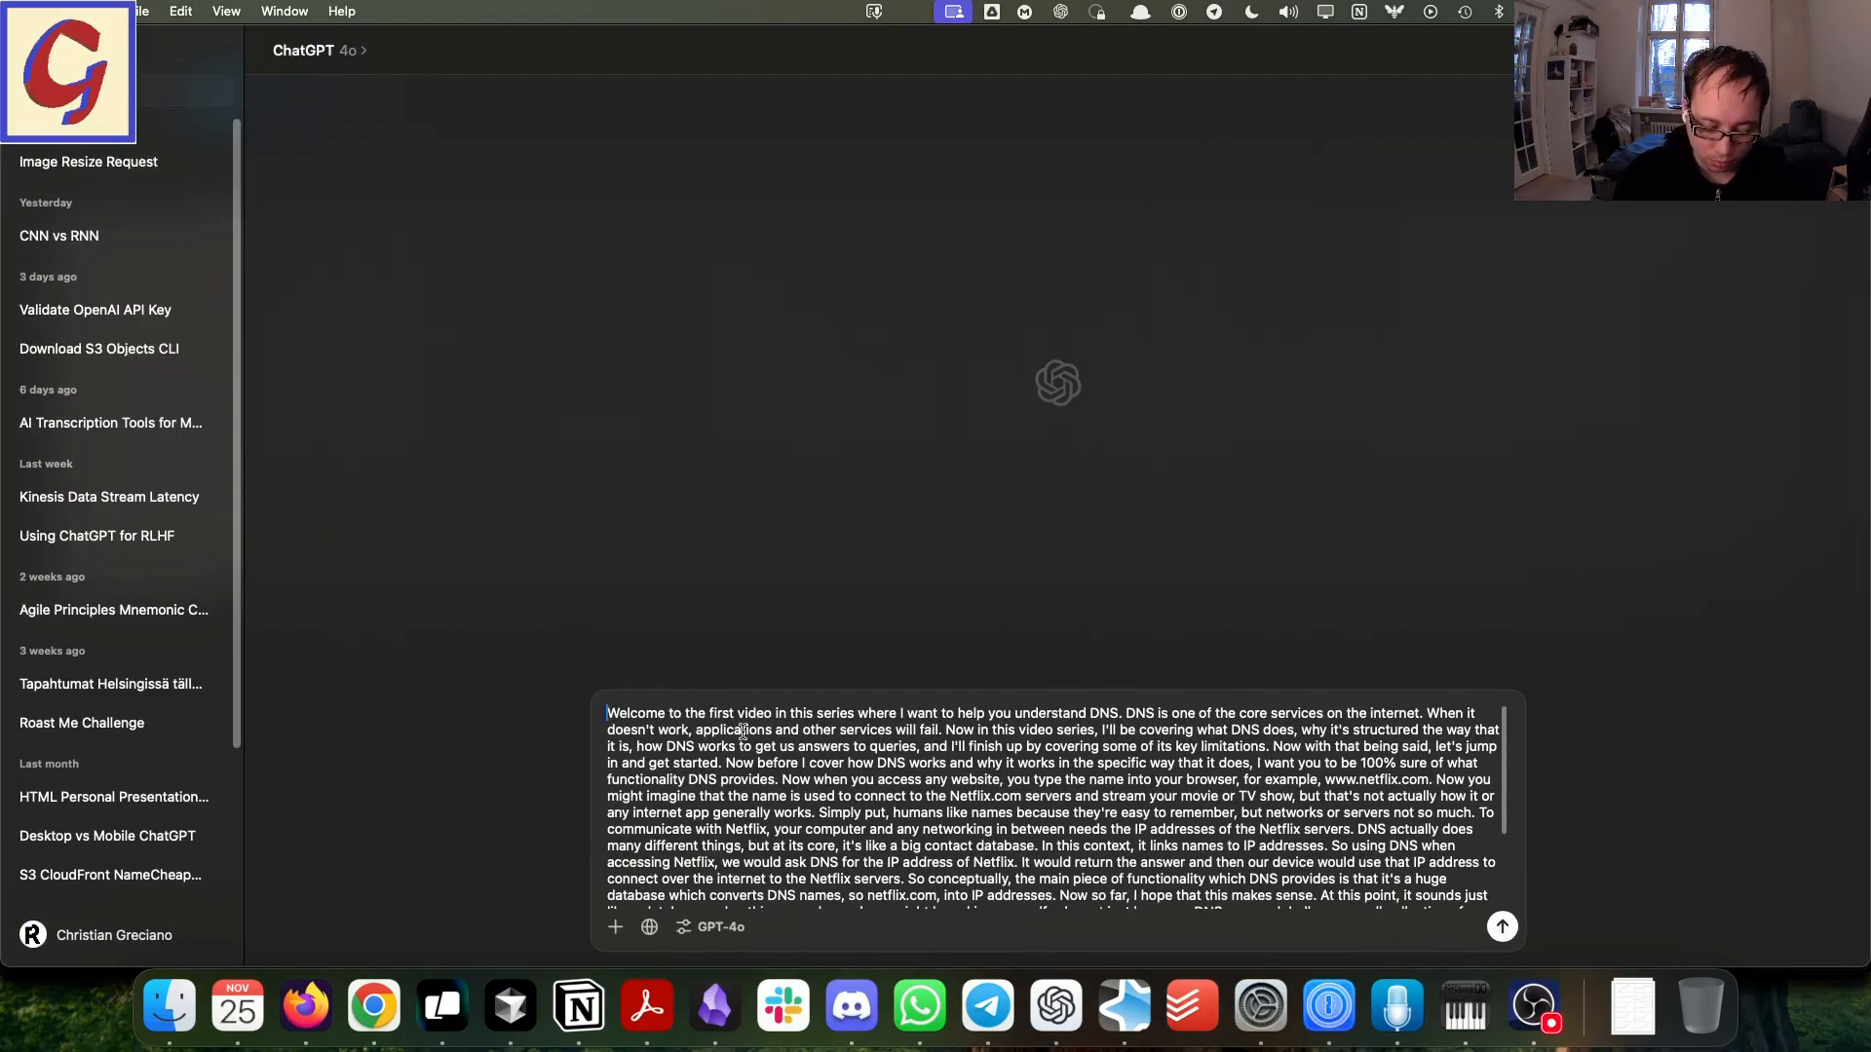
key(shift+Return)
key(shift+Return)
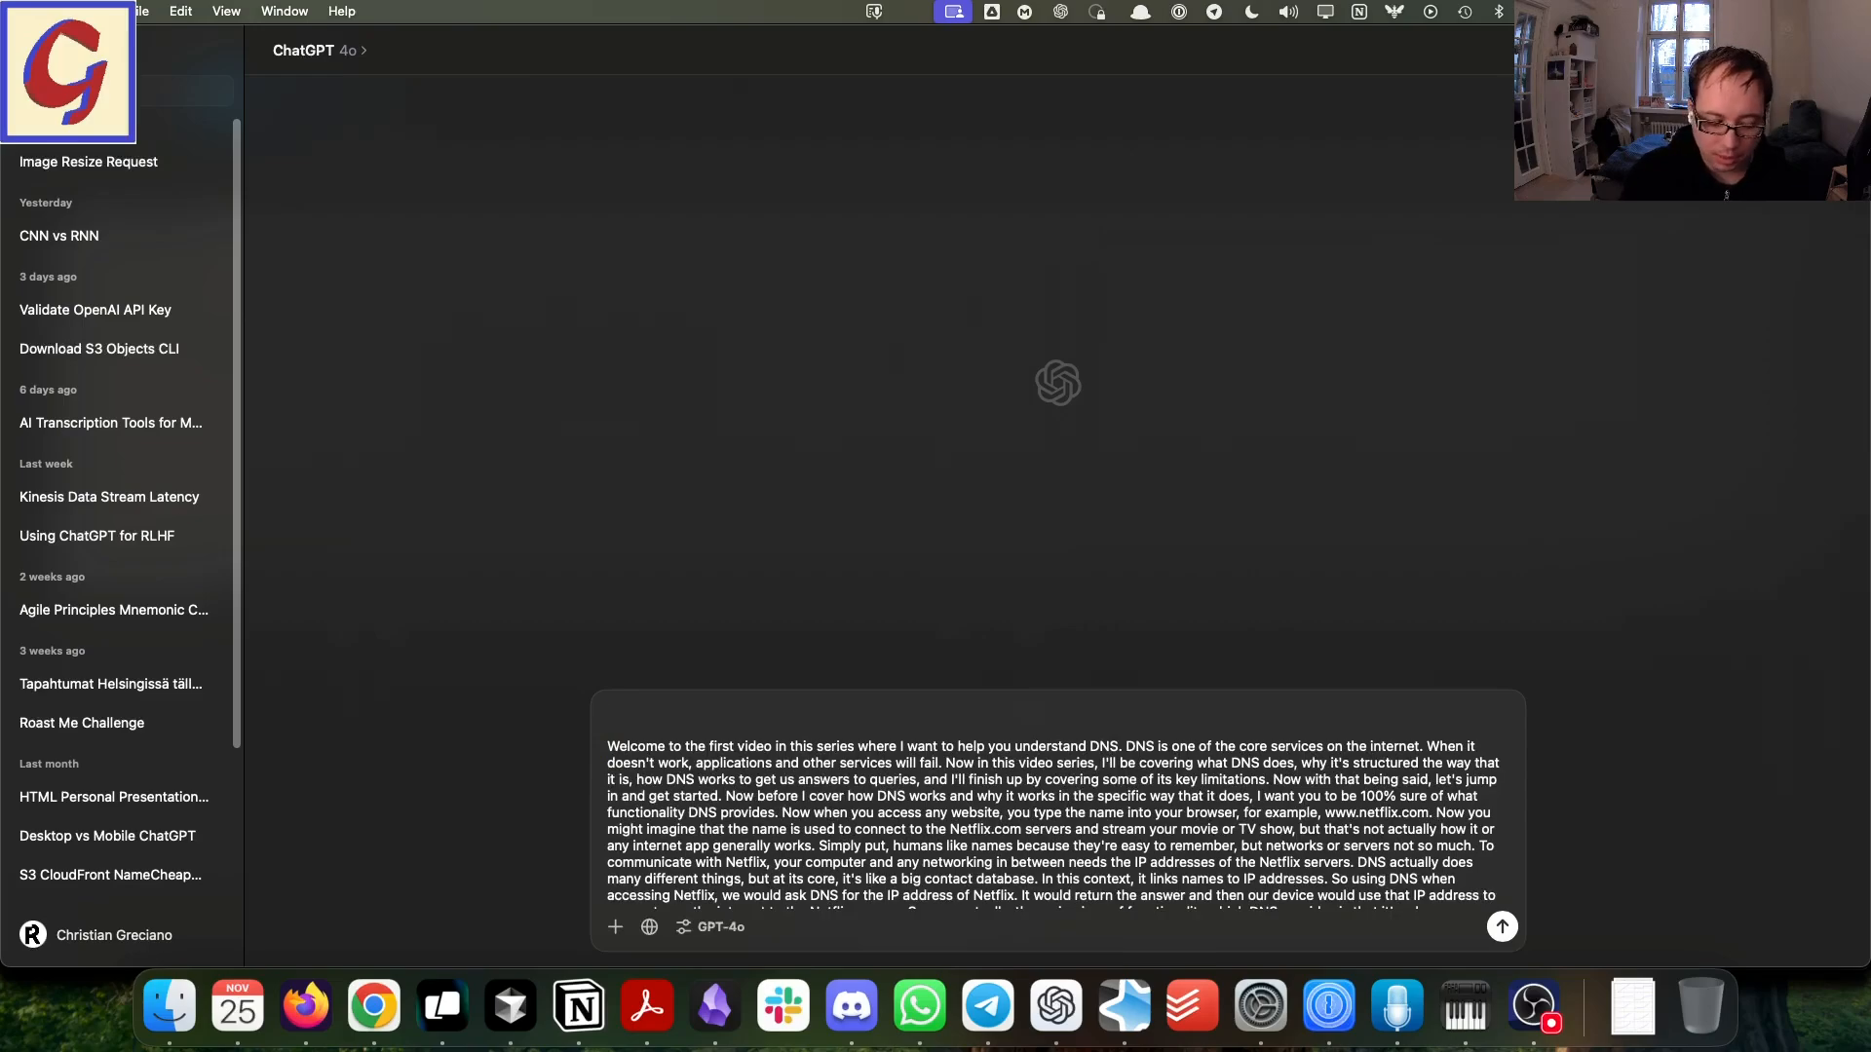
- Add "Separate the following text into paragraphs. Do not redact or delete any text, just separate into paragraphs." above the transcript and send the message
text(Separate)
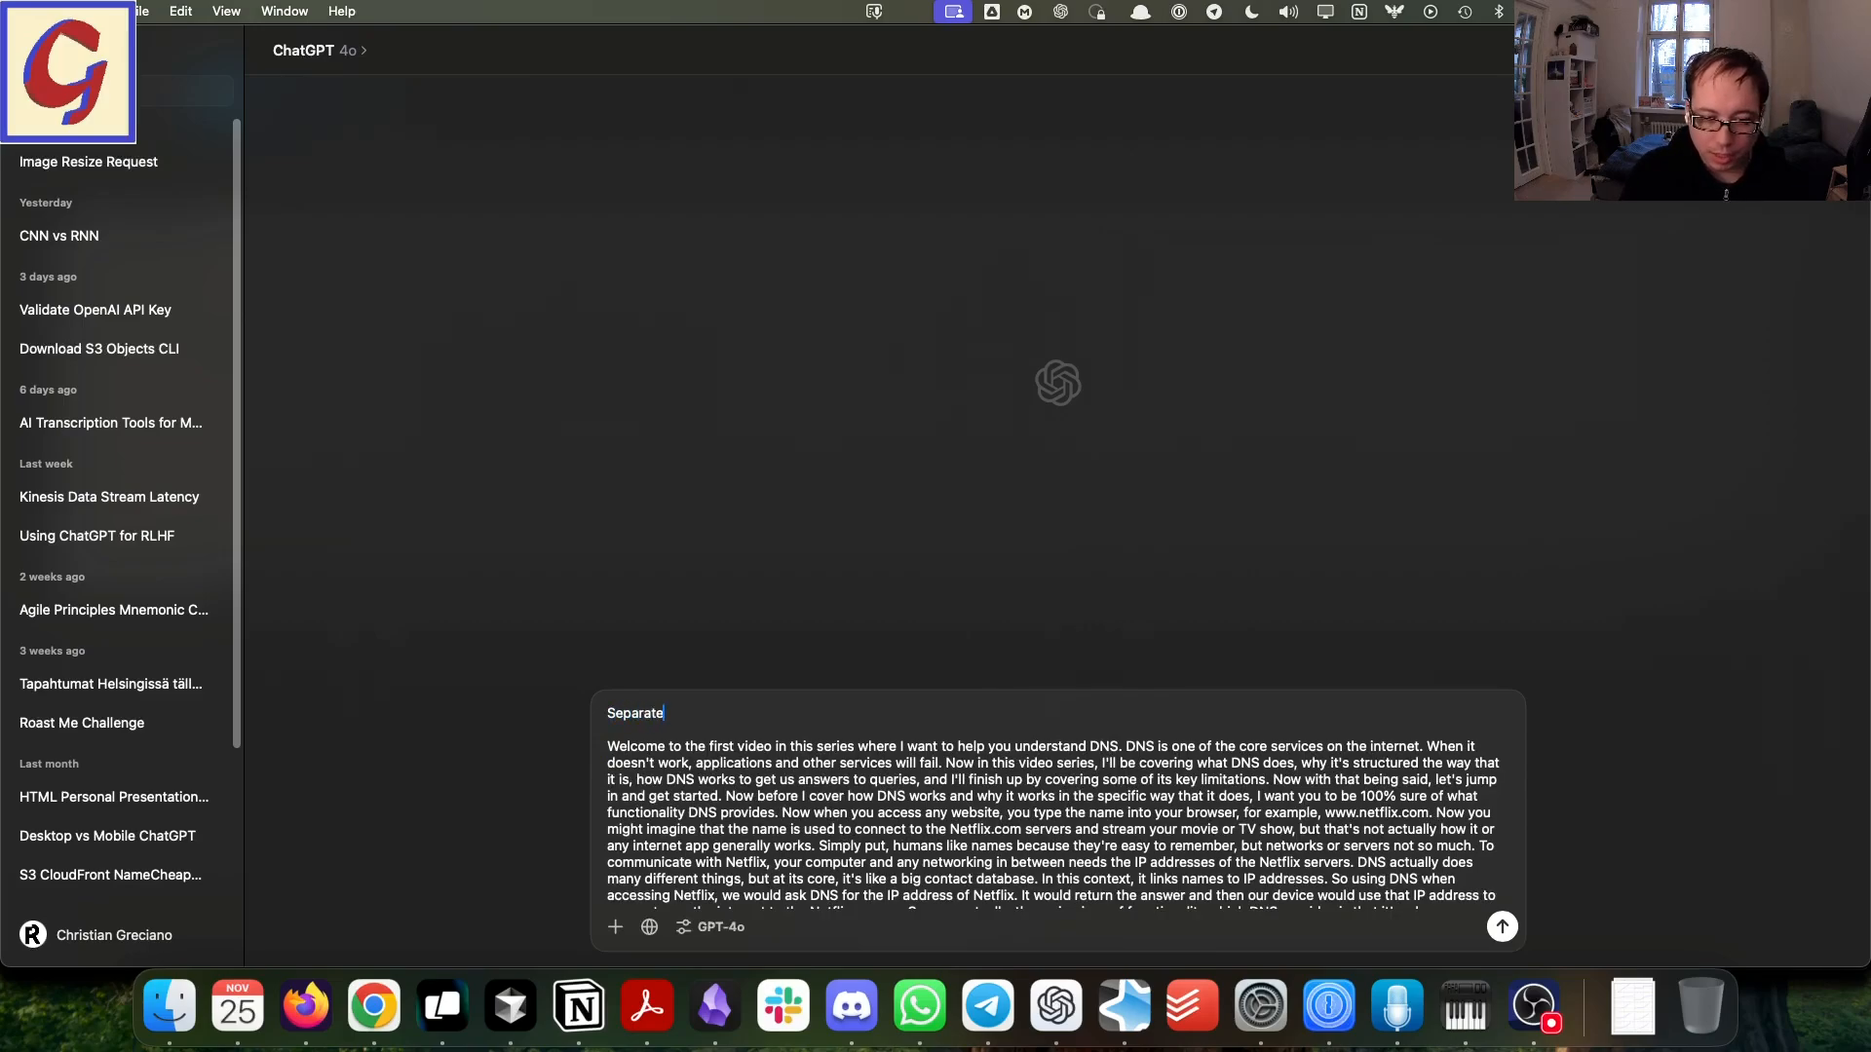
text( the following tex)
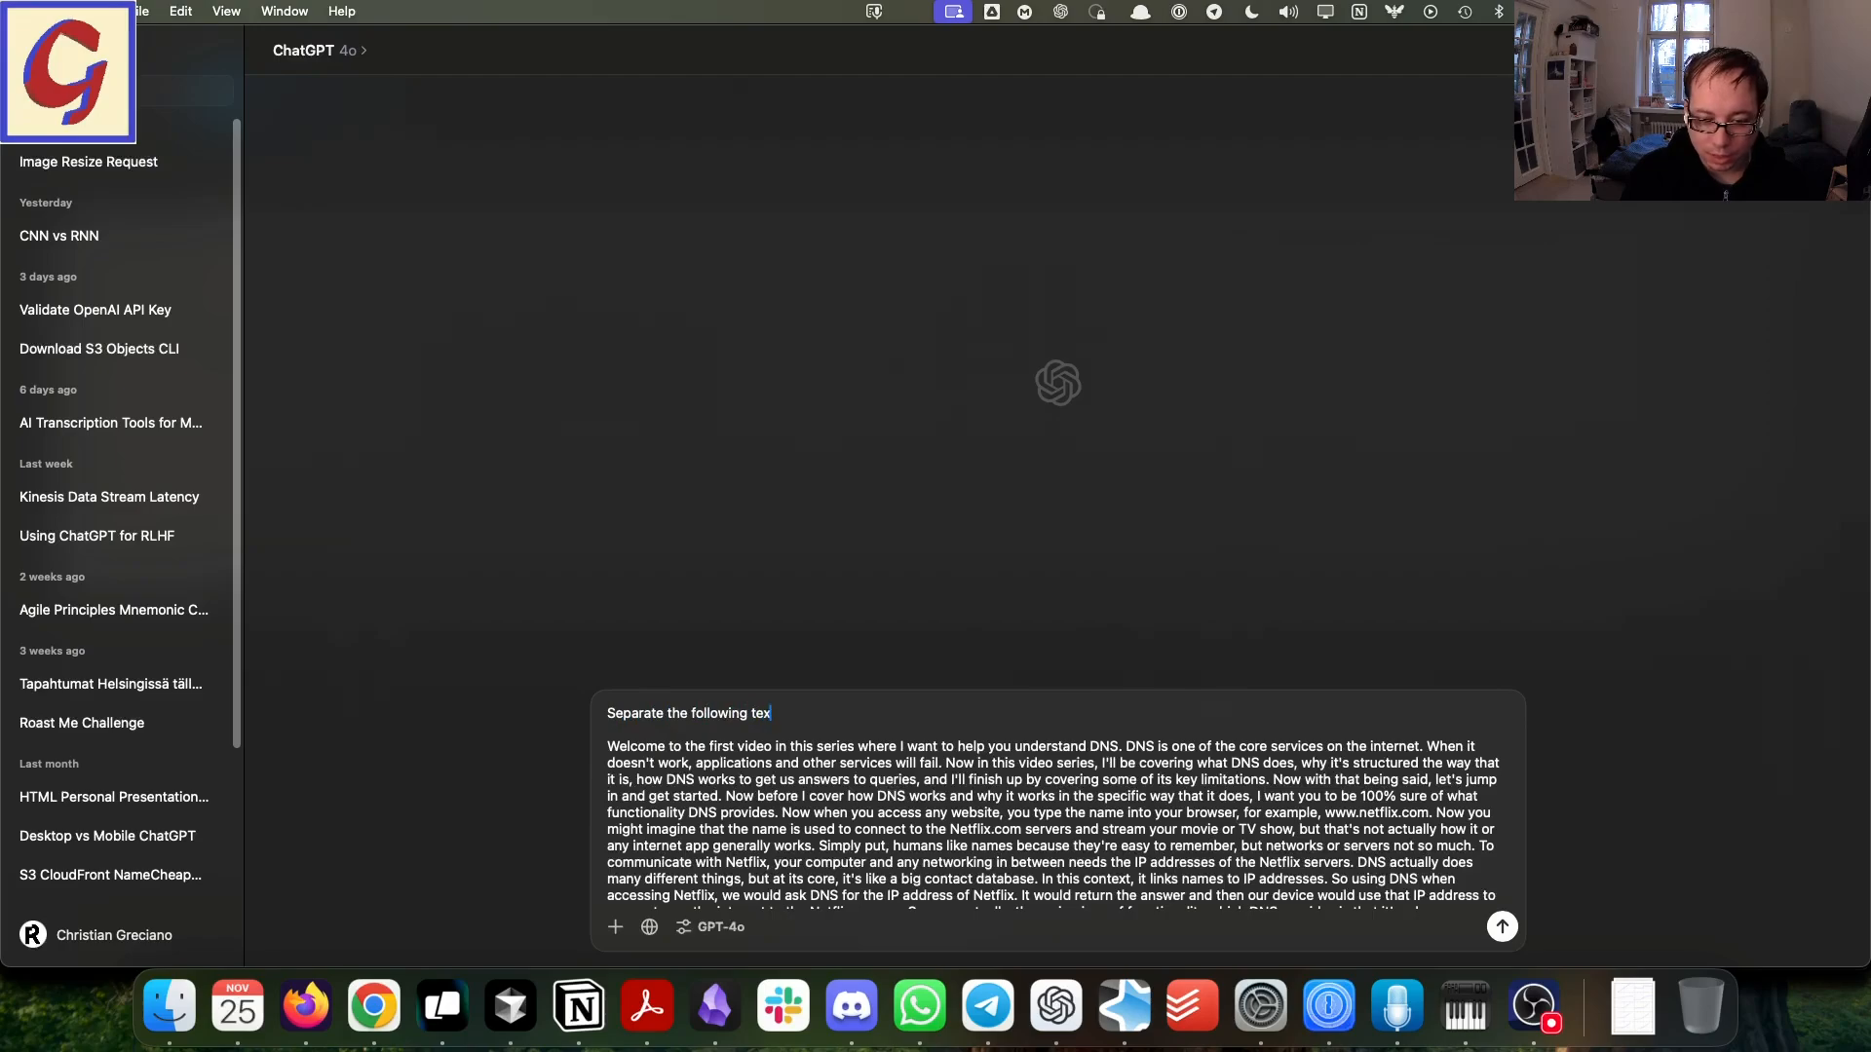
text(t into paragraphs.)
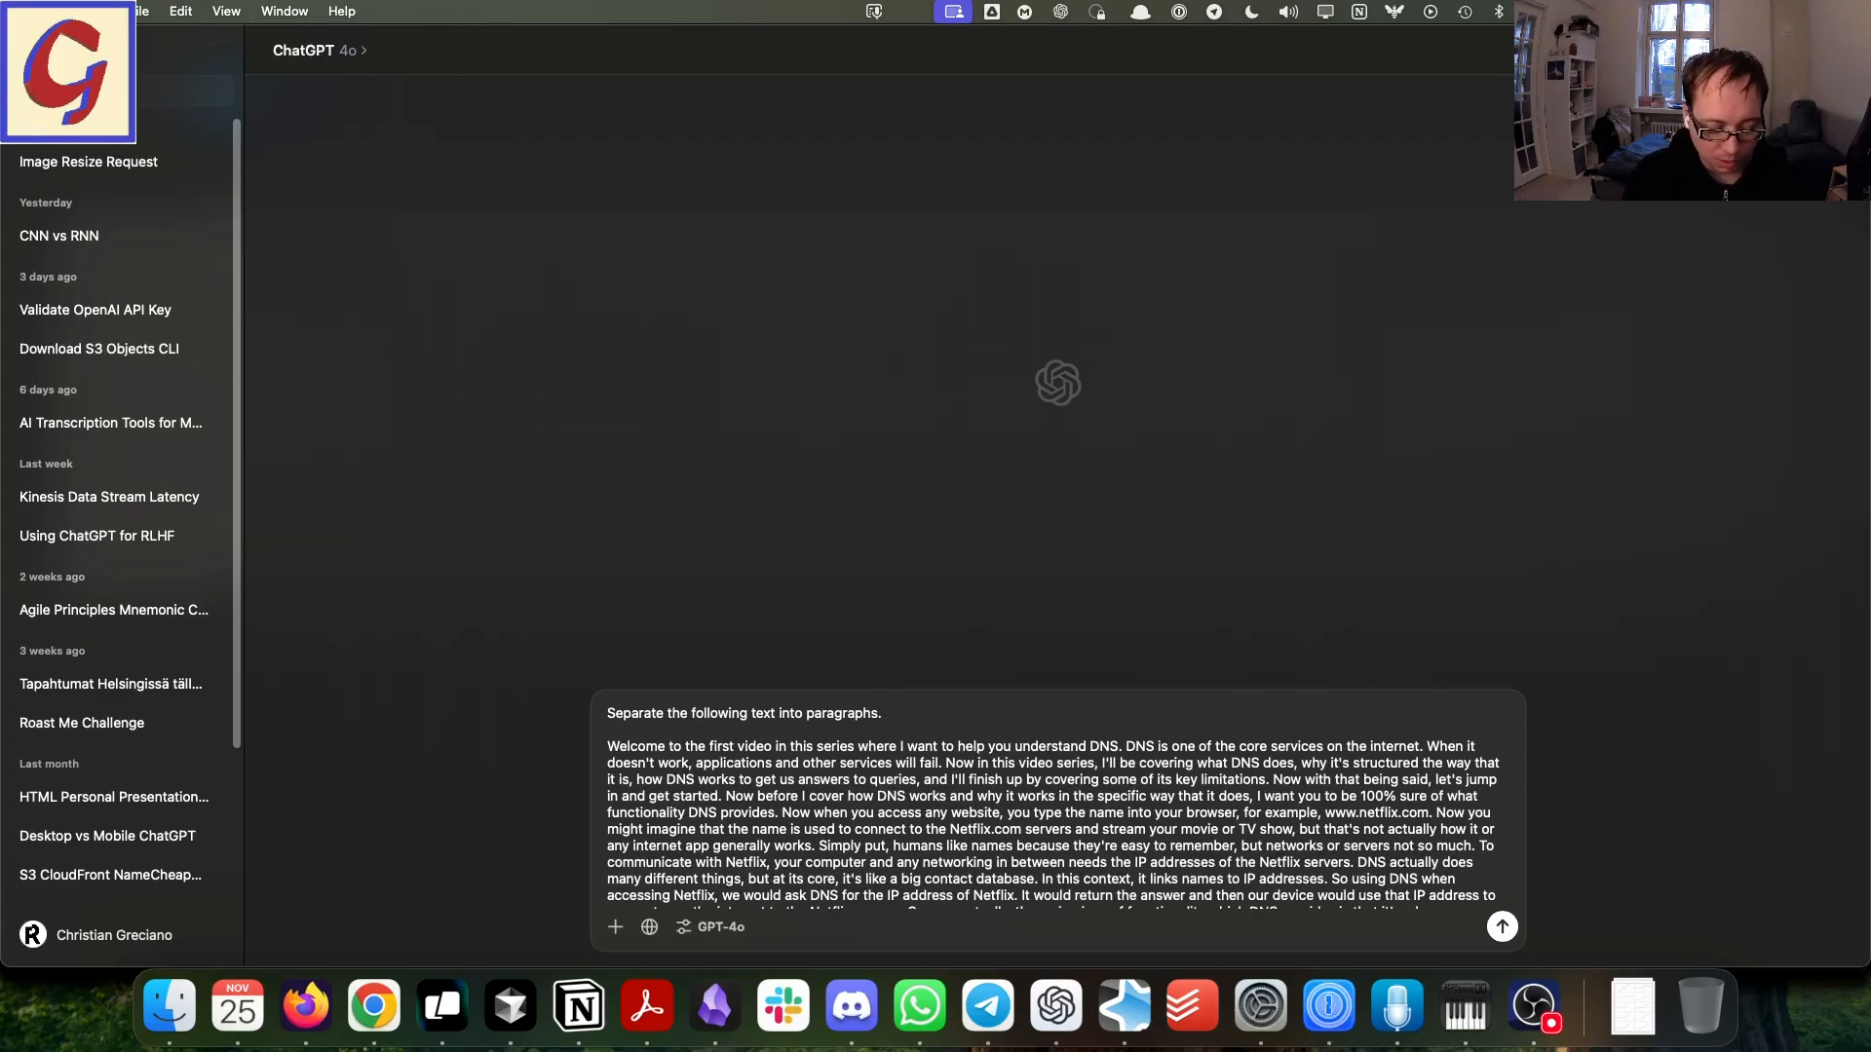
text(Do not redact or)
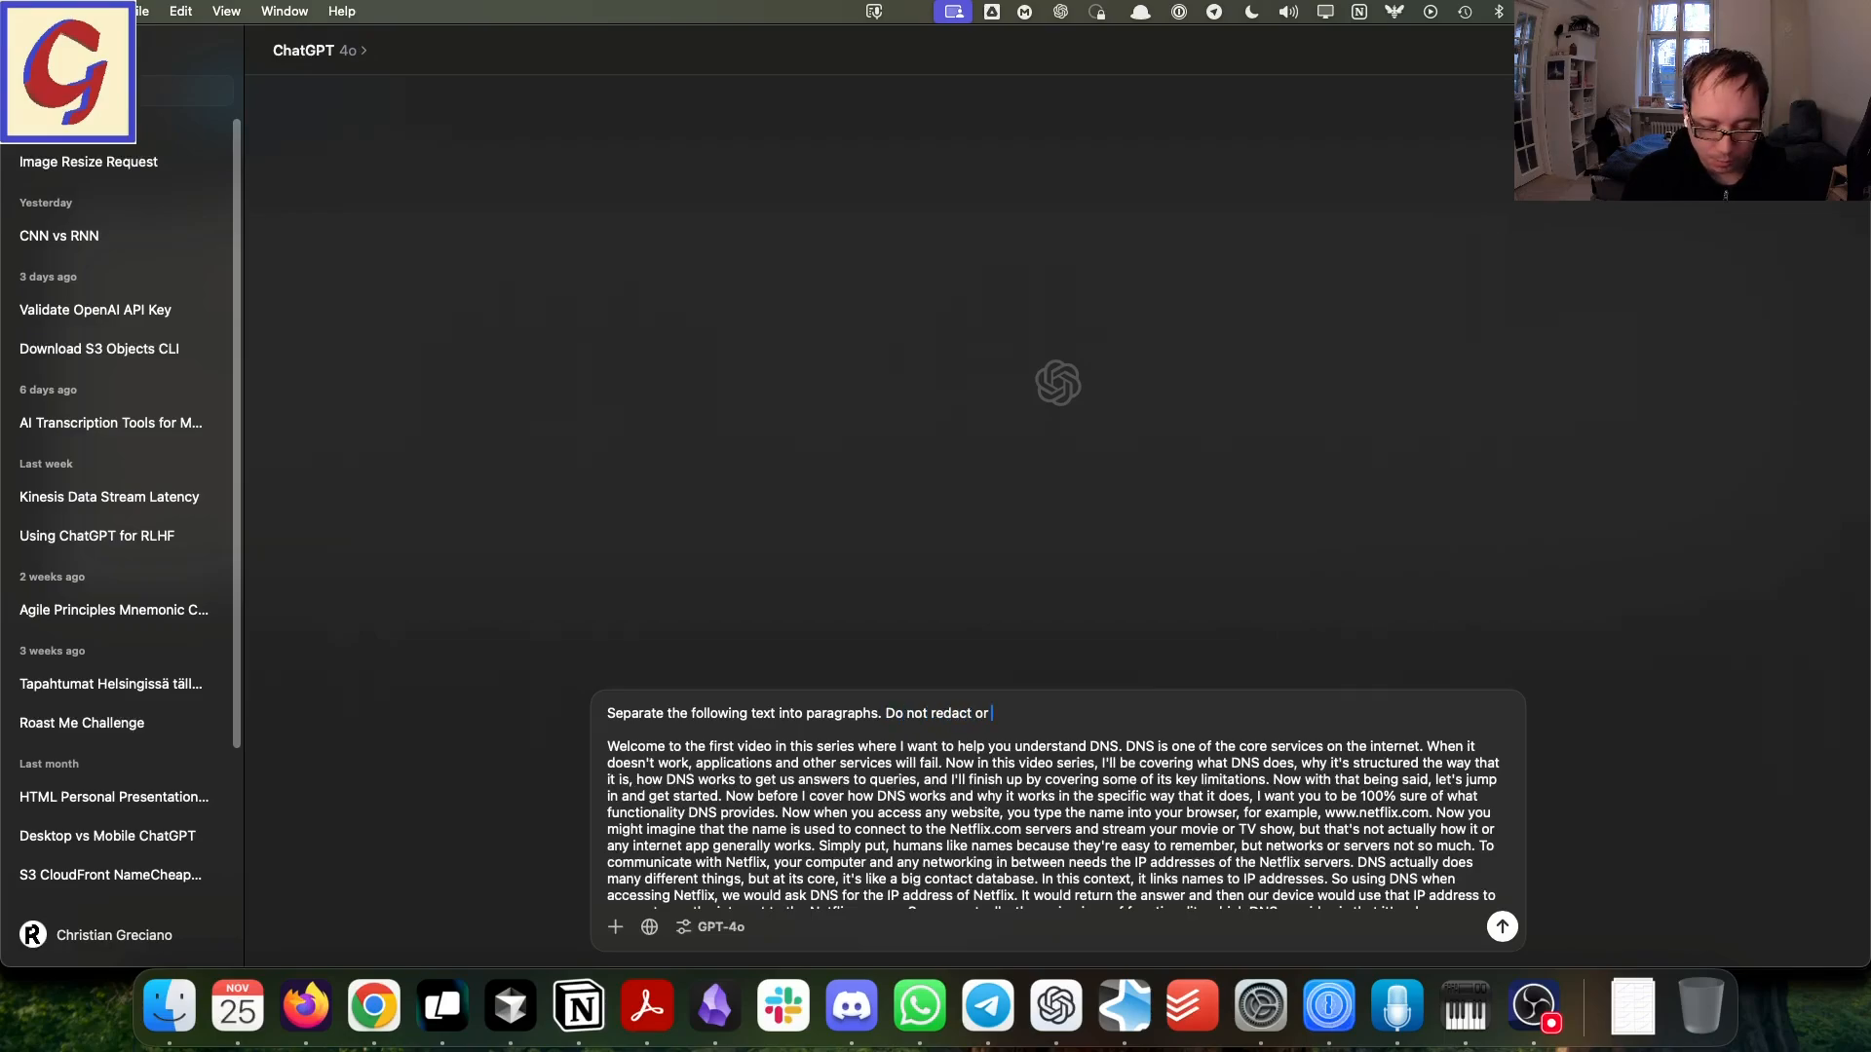
text( delete any )
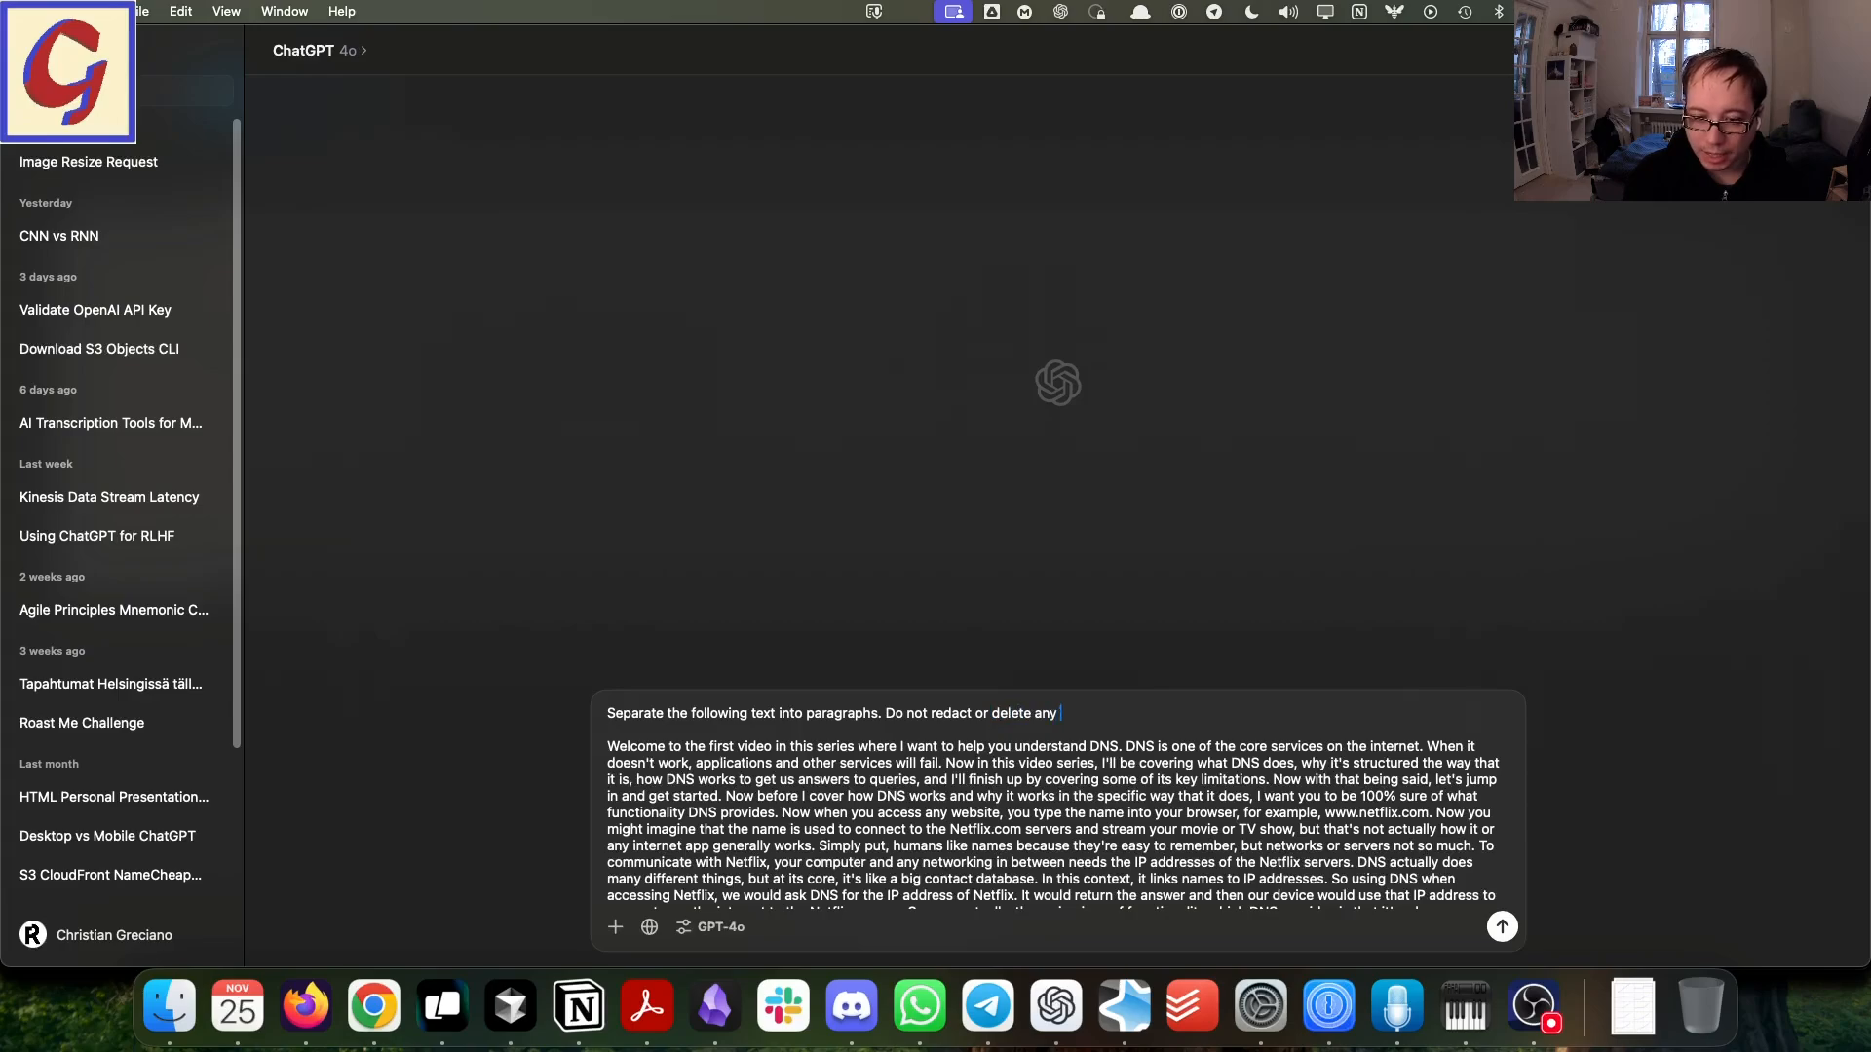
text(text, just s)
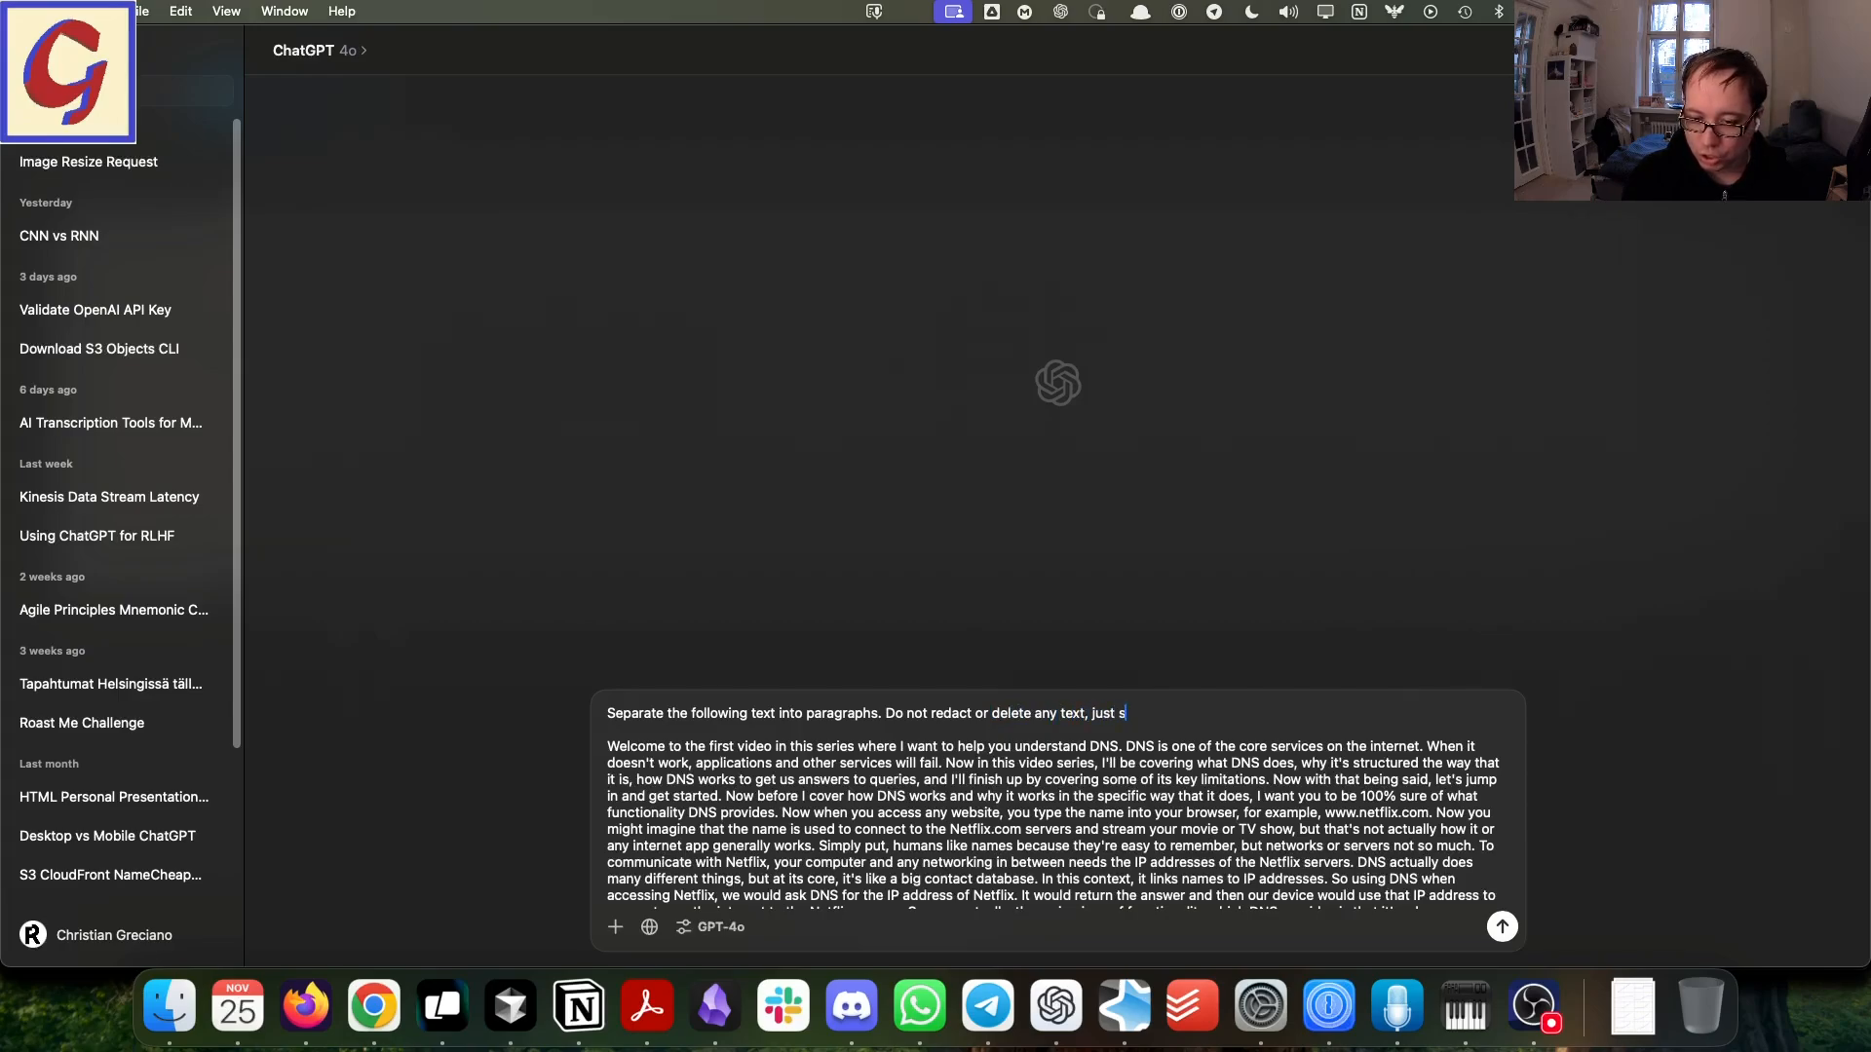
text(eparate into para)
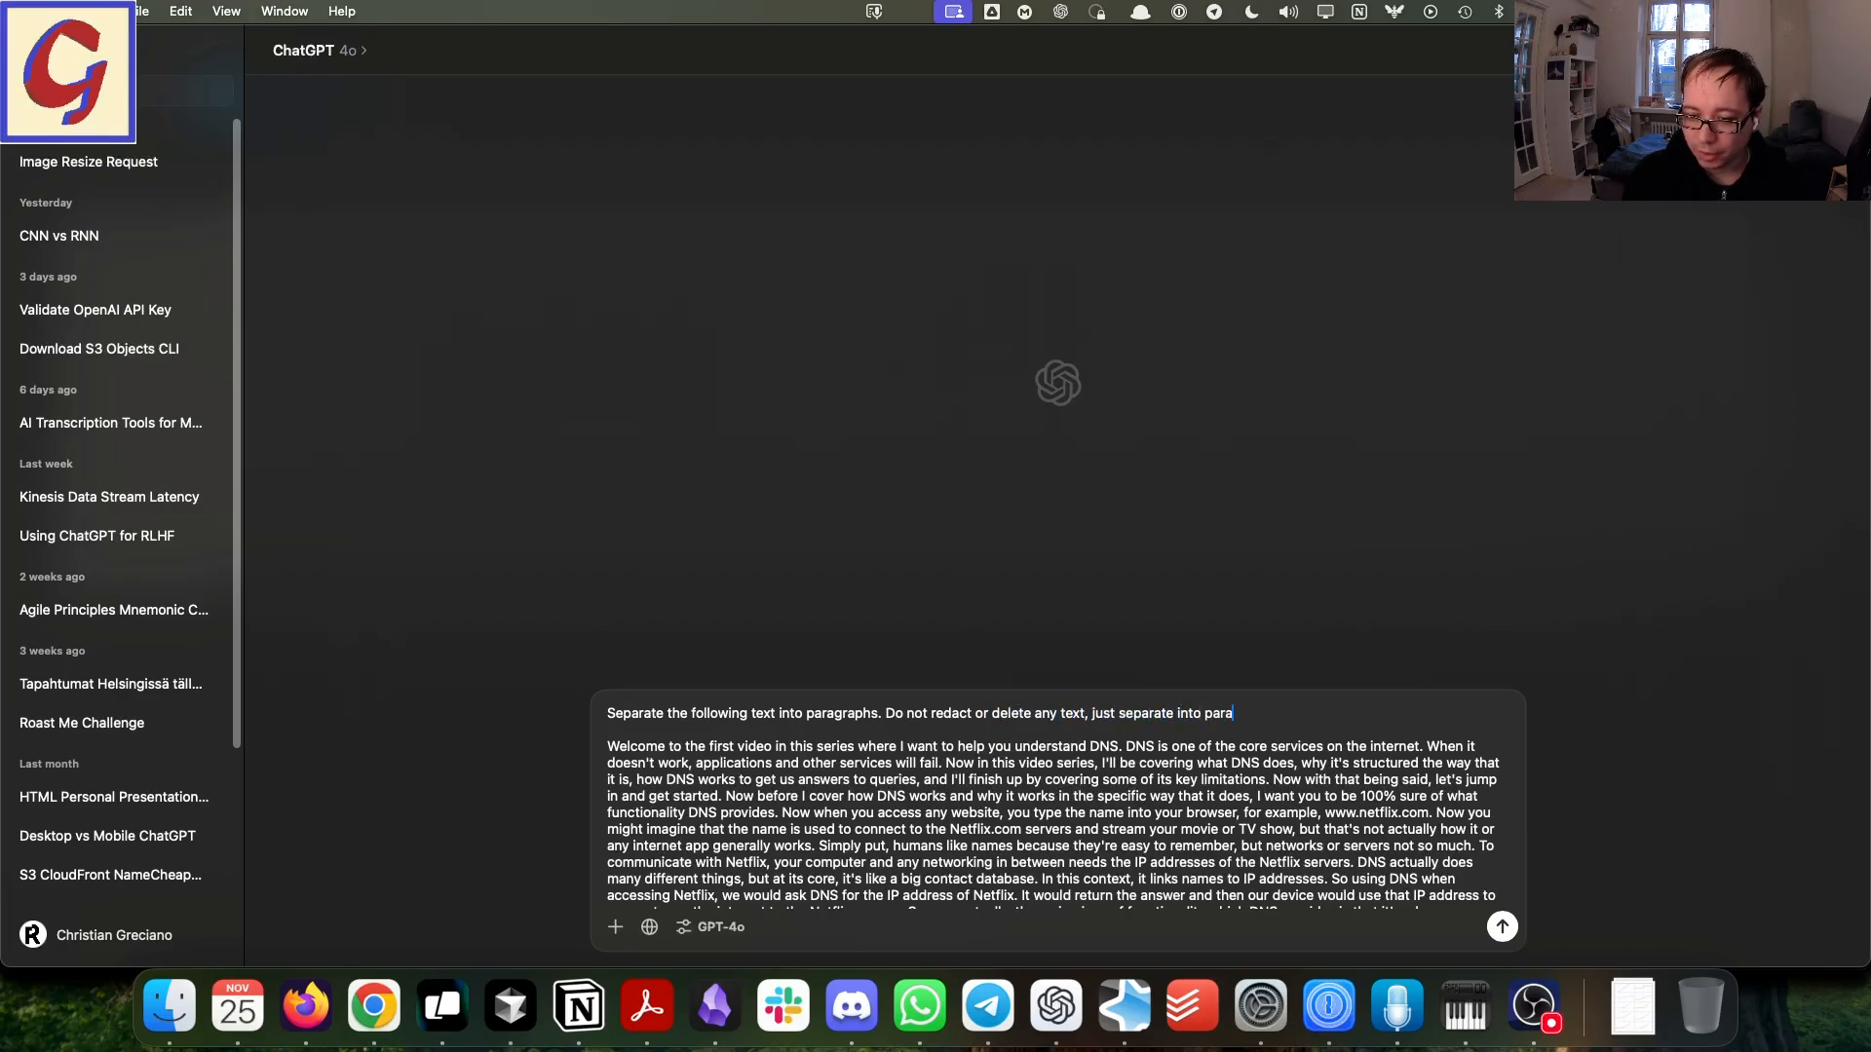
text(graphs.)
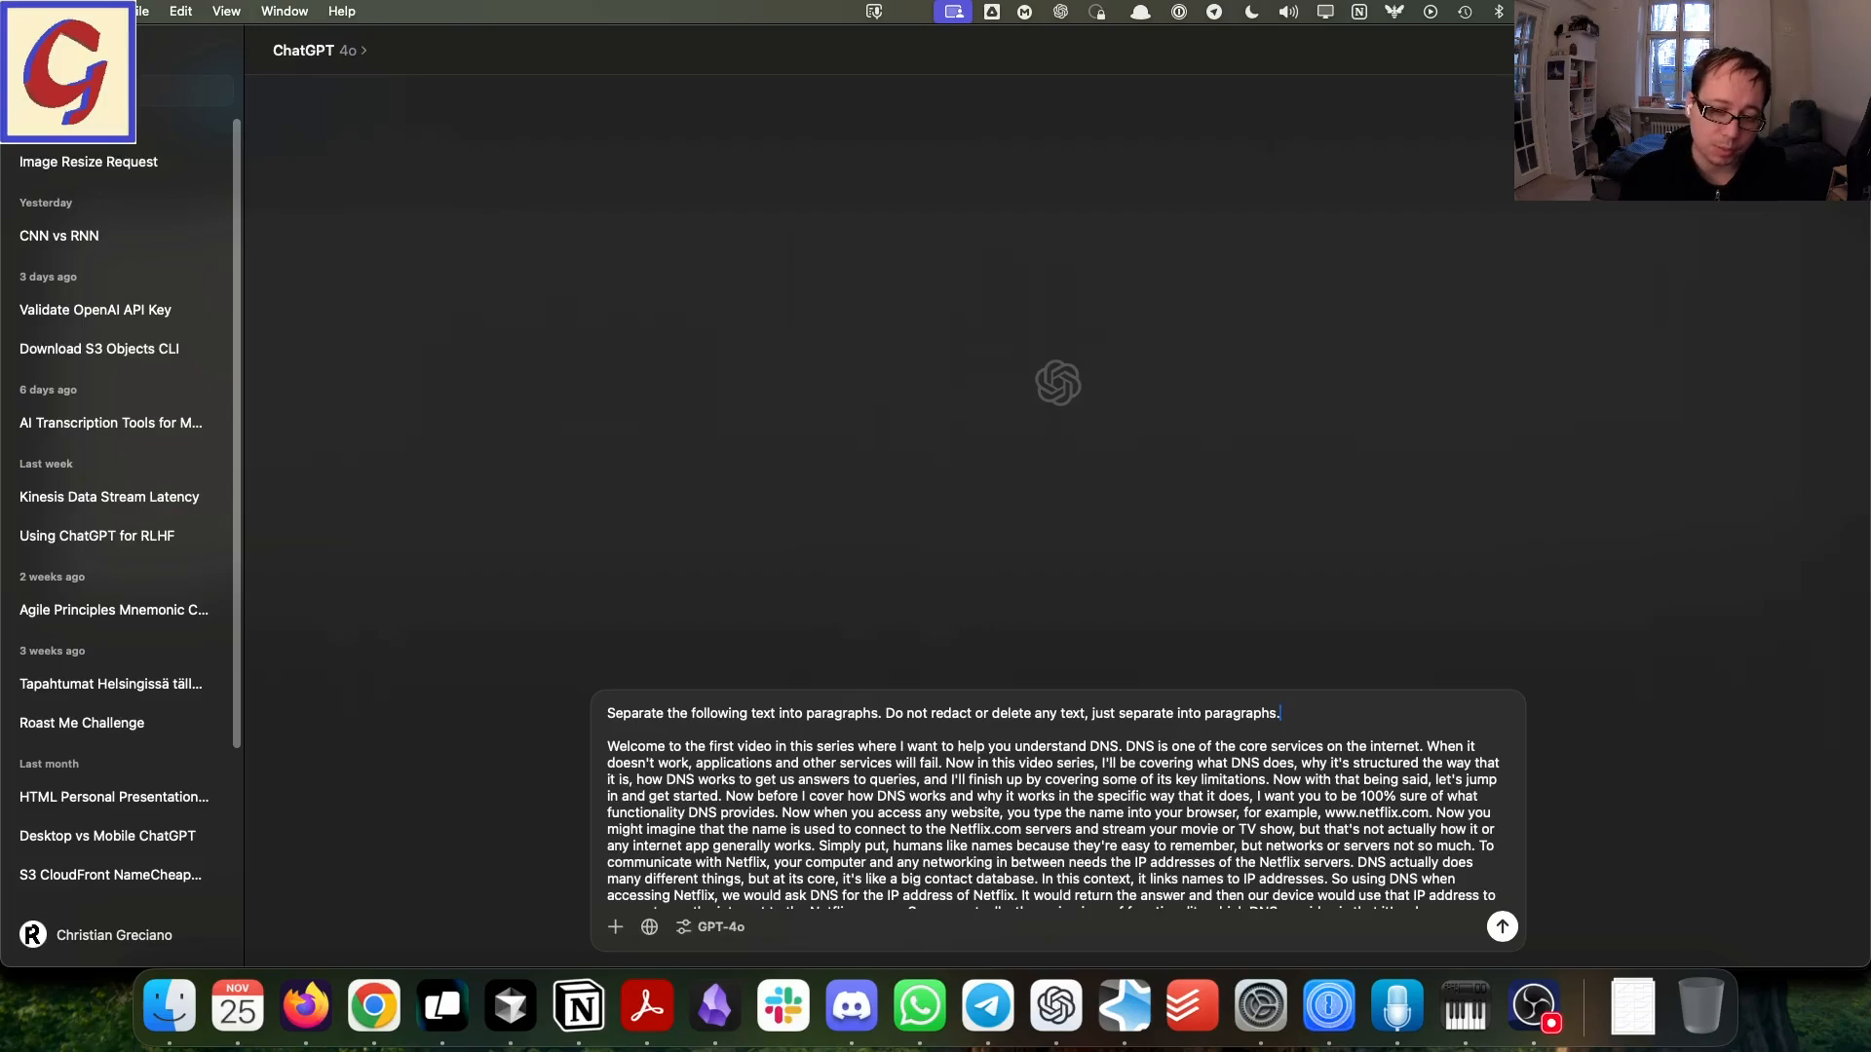
key(Return)
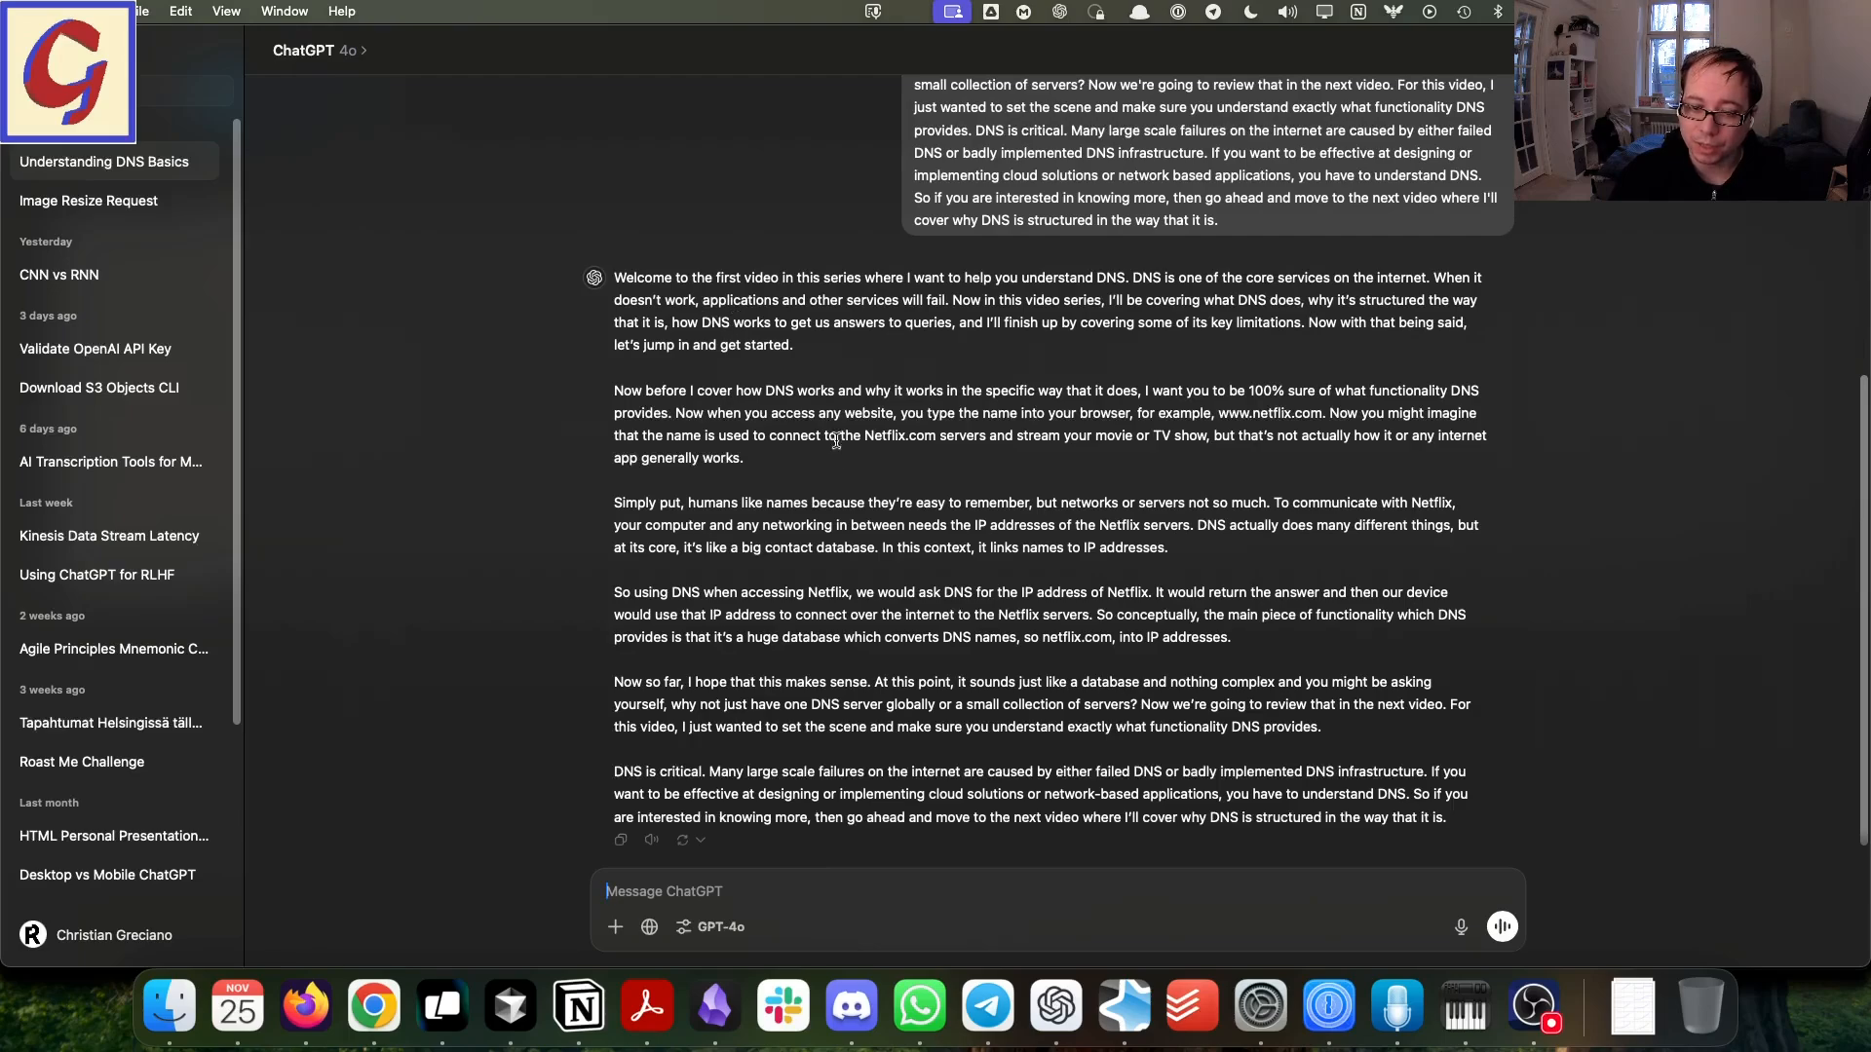
- Copy the entire paragraph-separated transcript from ChatGPT's reply and clear the selection
drag(1449, 821, 608, 275)
right_click(663, 292)
click(711, 368)
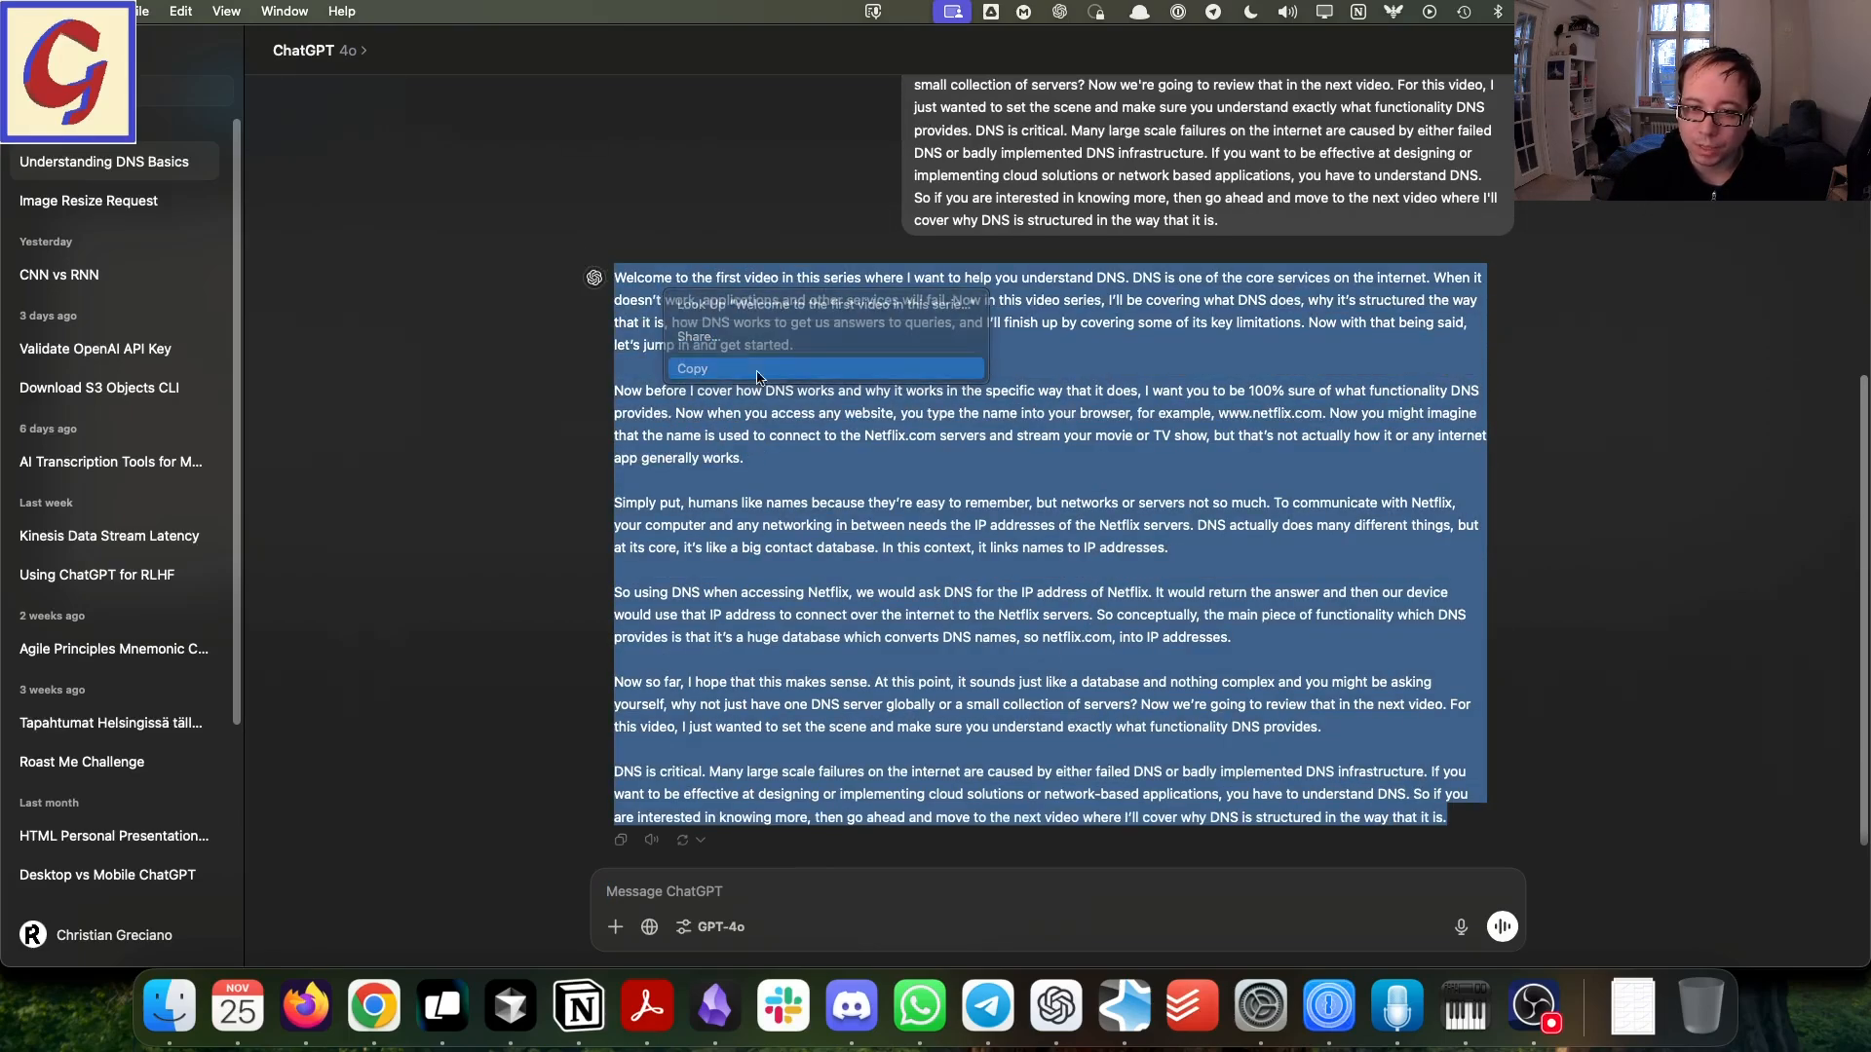
click(1030, 361)
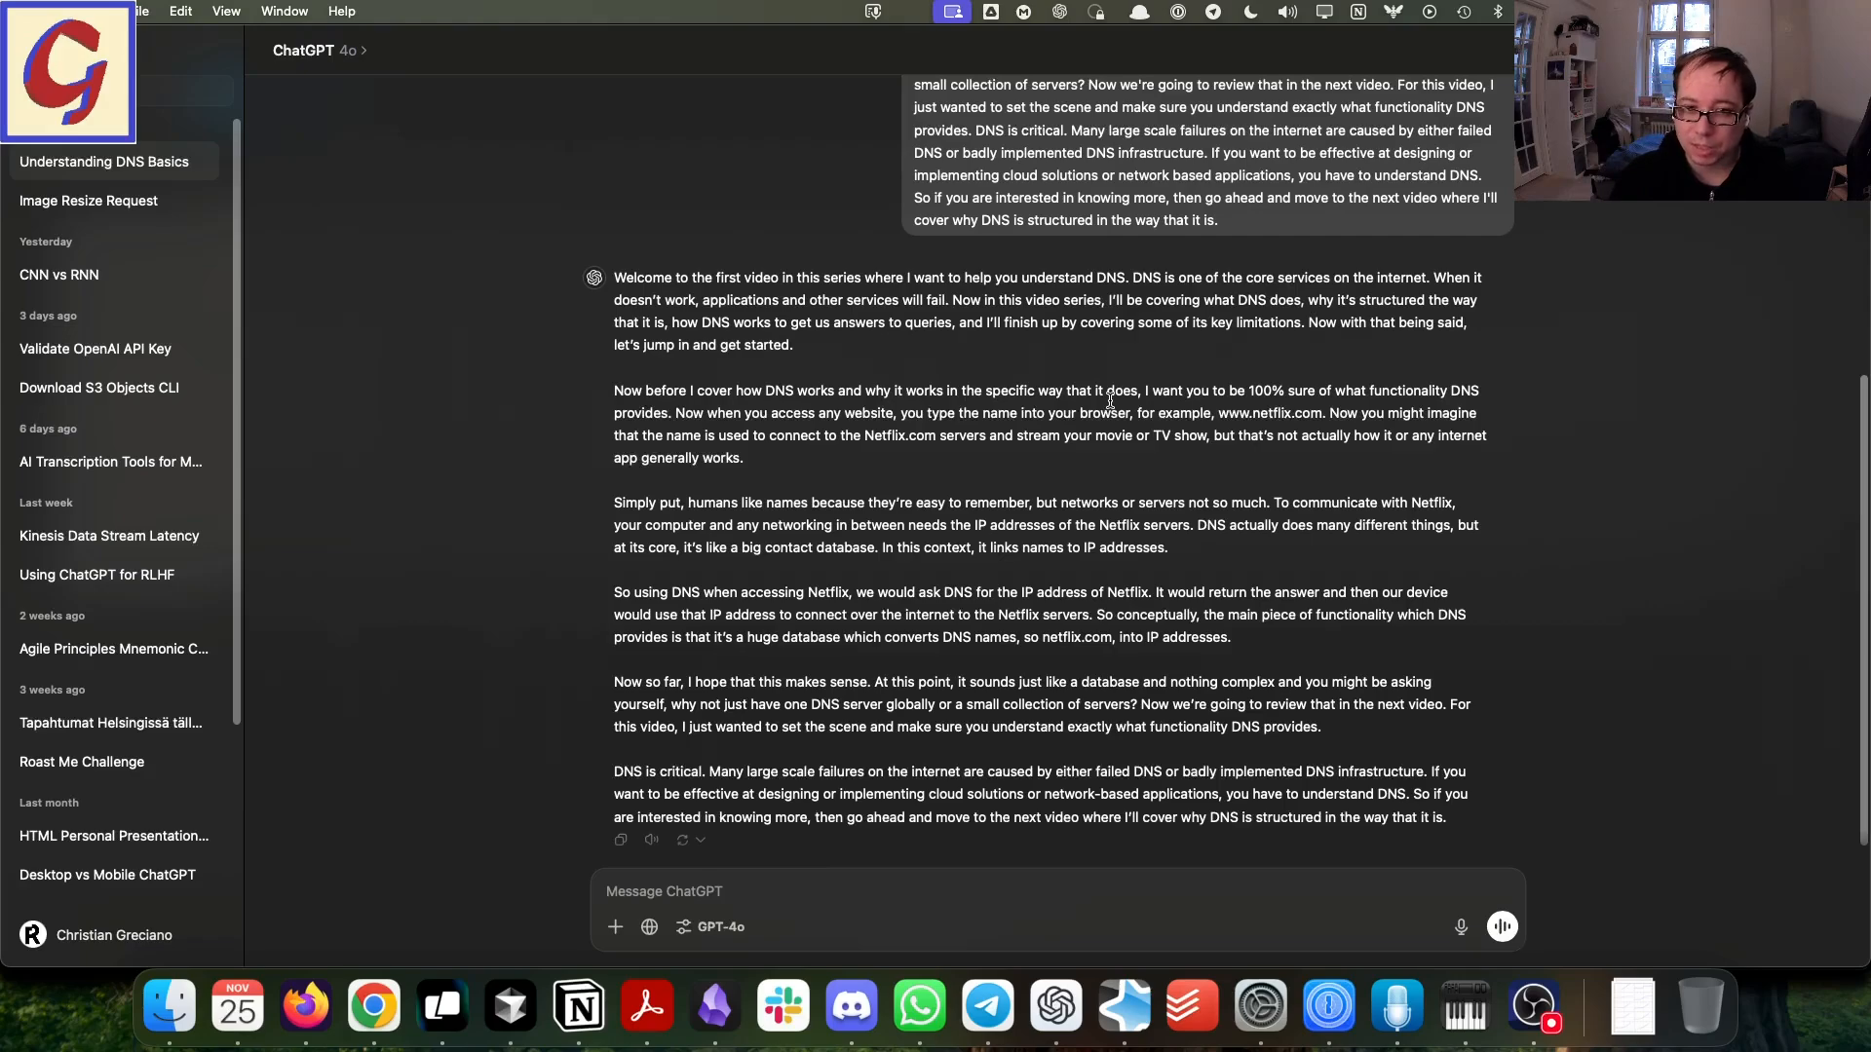
drag(613, 273, 1484, 810)
click(1458, 821)
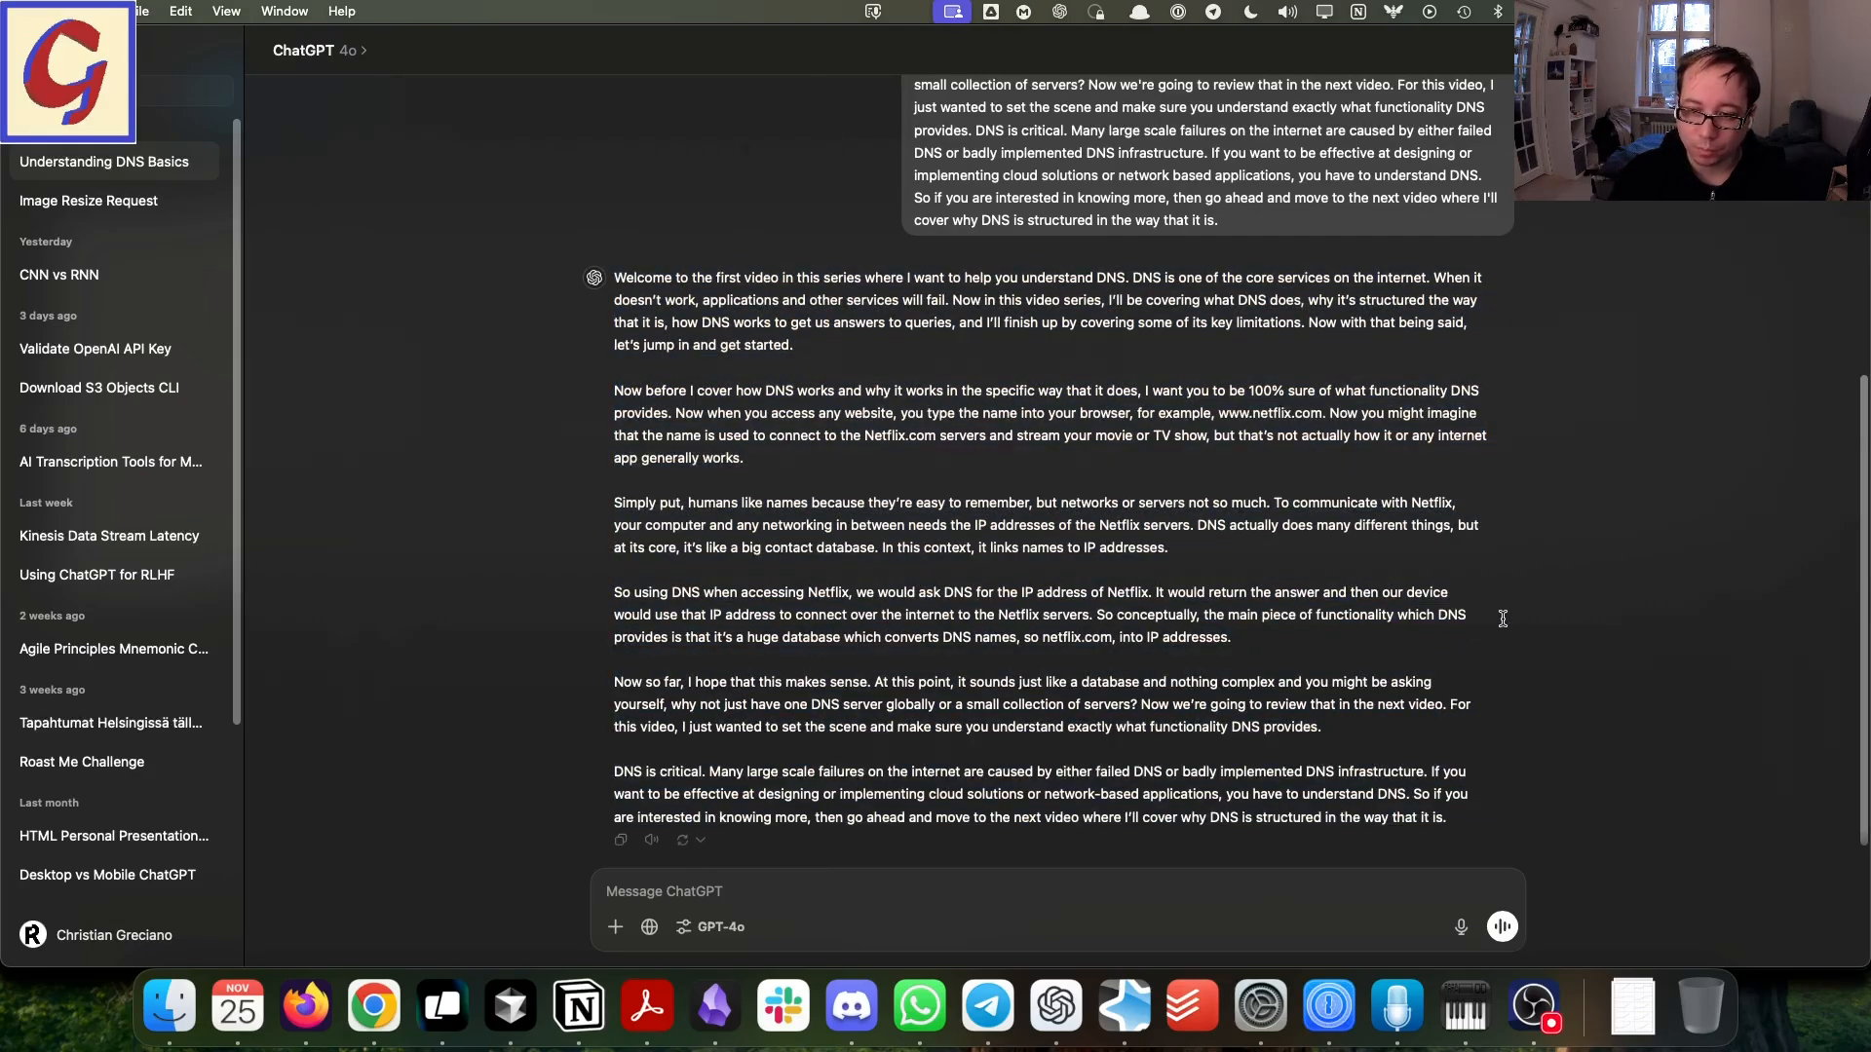